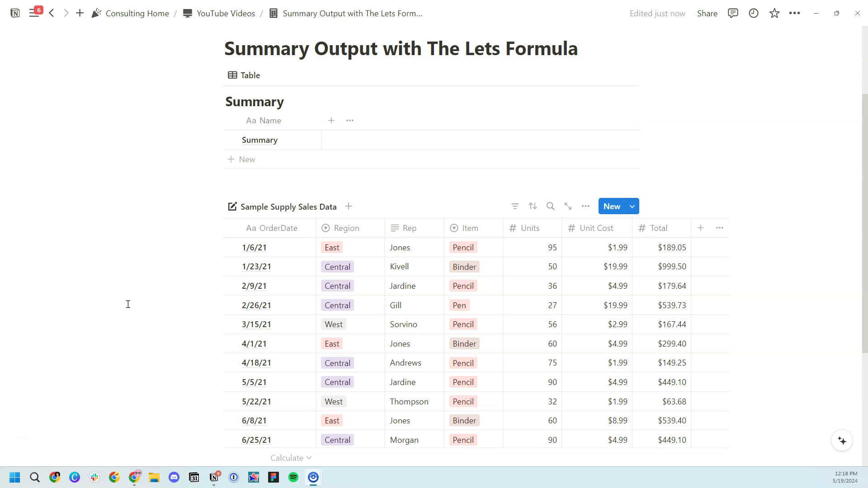
Open the Summary entry, start adding a property, then close it without adding anything
left_click(138, 298)
scroll(194, 285, "down", 1)
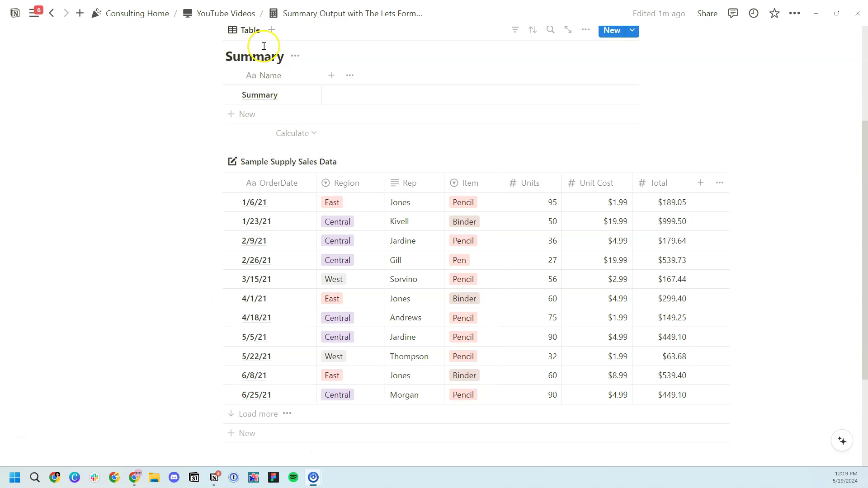
left_click(304, 93)
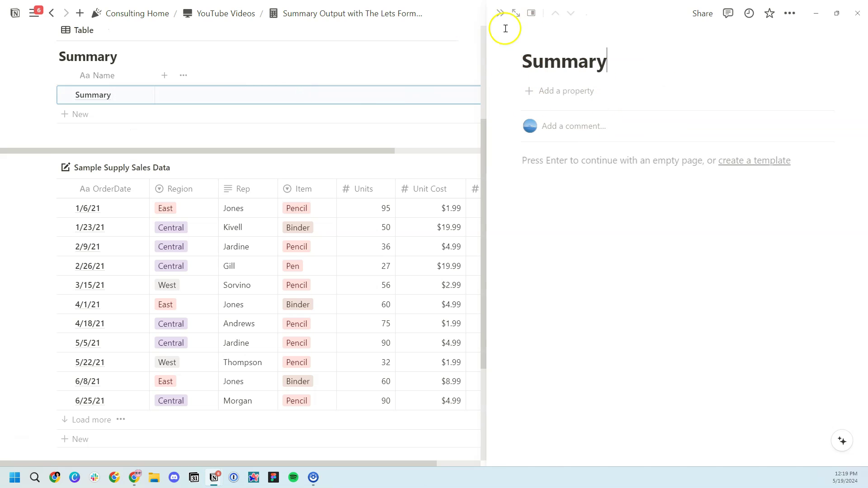
left_click(550, 91)
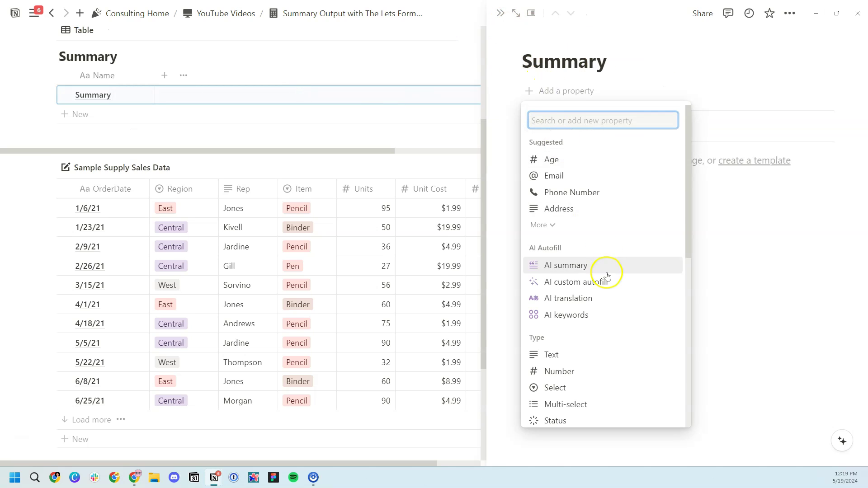
scroll(603, 294, "down", 5)
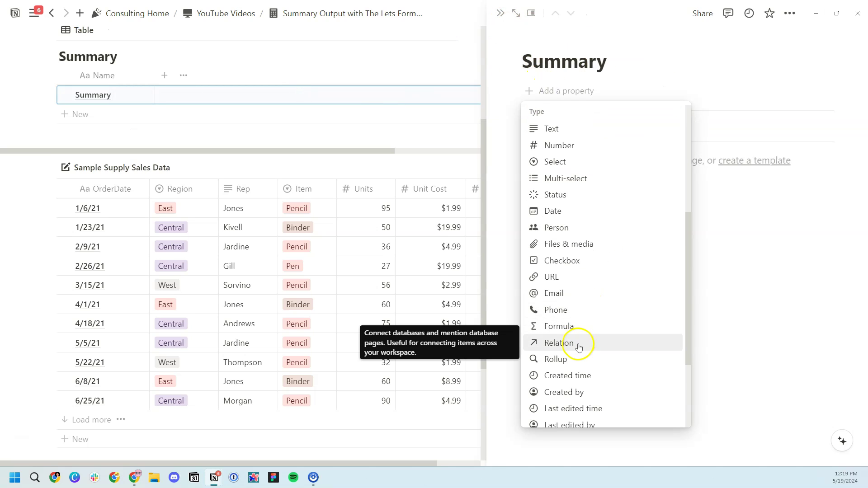
left_click(499, 16)
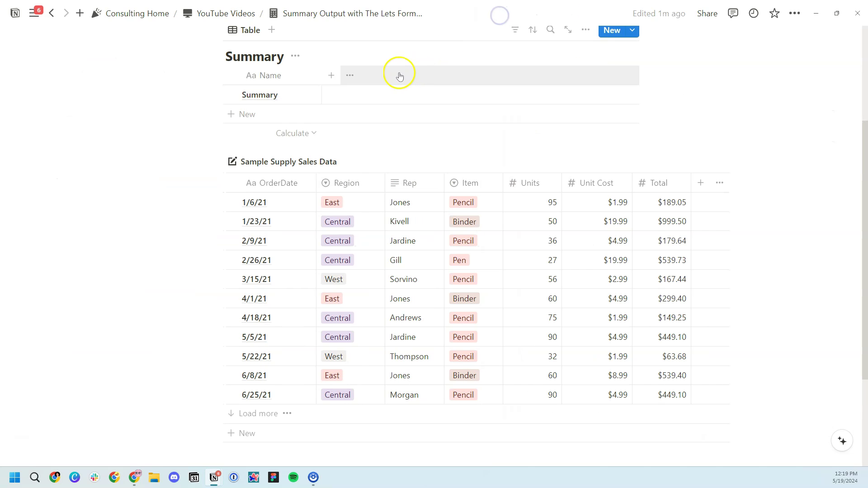
Browse the Total column's Calculate options, including Statistics and Count, without applying any
scroll(407, 293, "down", 1)
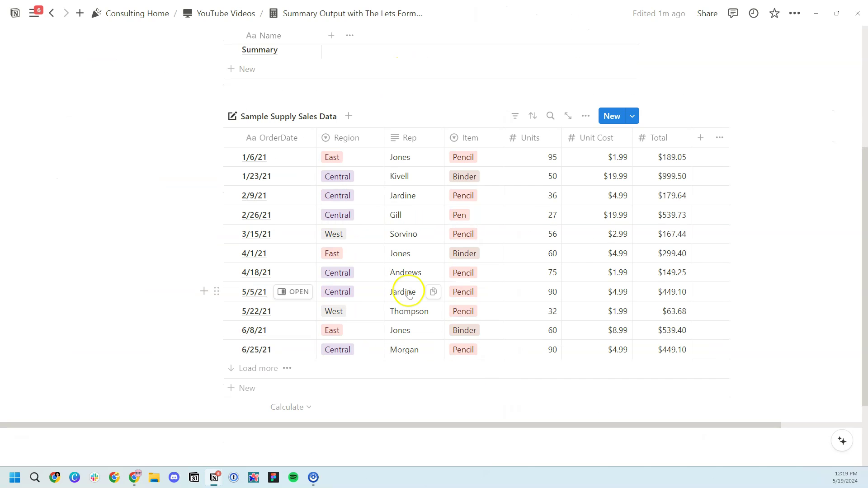
left_click(665, 407)
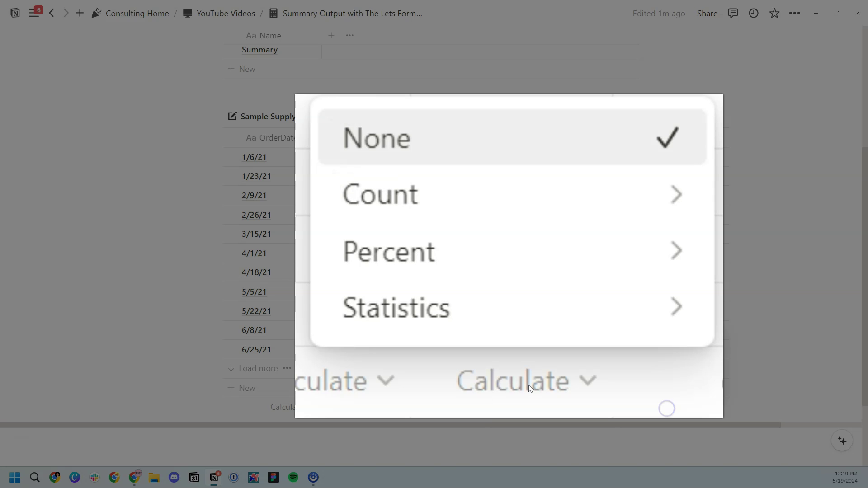
mouse_move(656, 388)
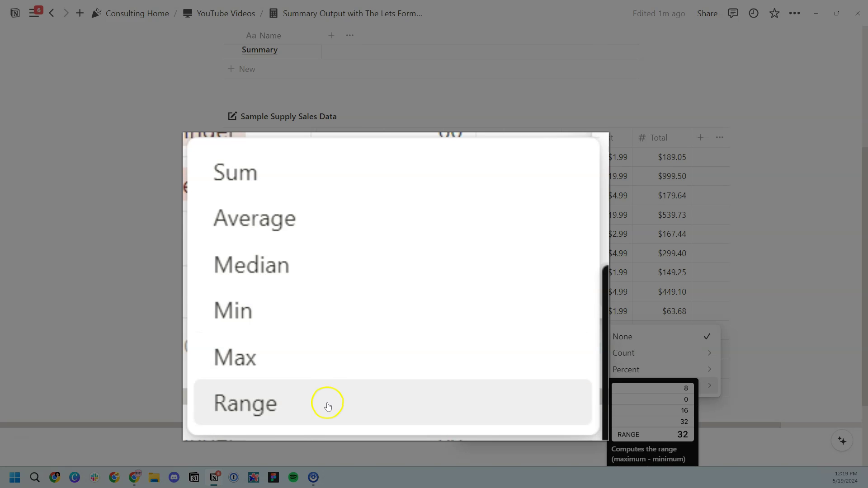
left_click(750, 232)
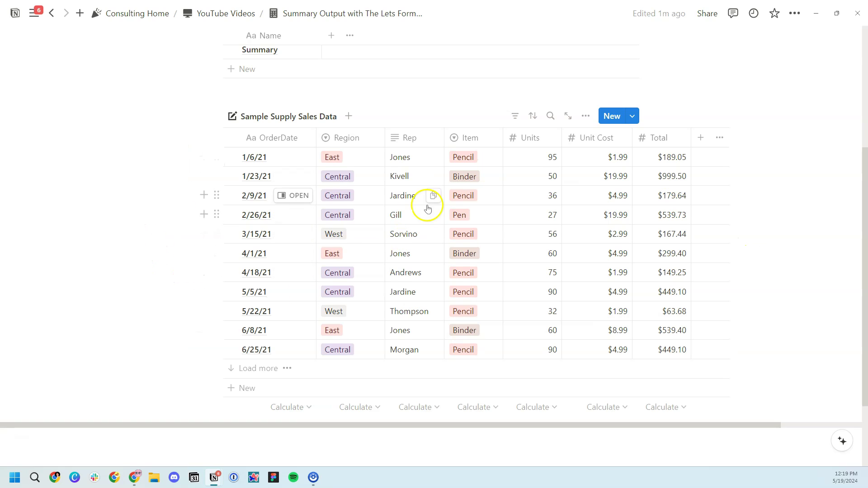
left_click(678, 412)
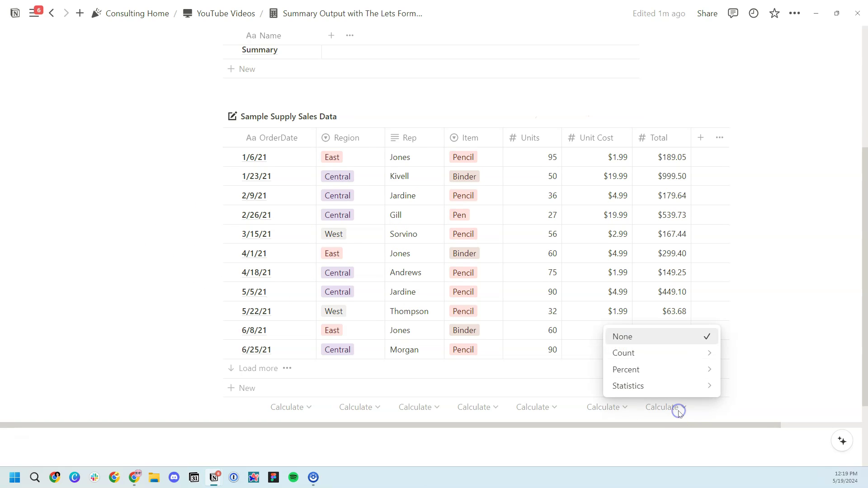
left_click(676, 355)
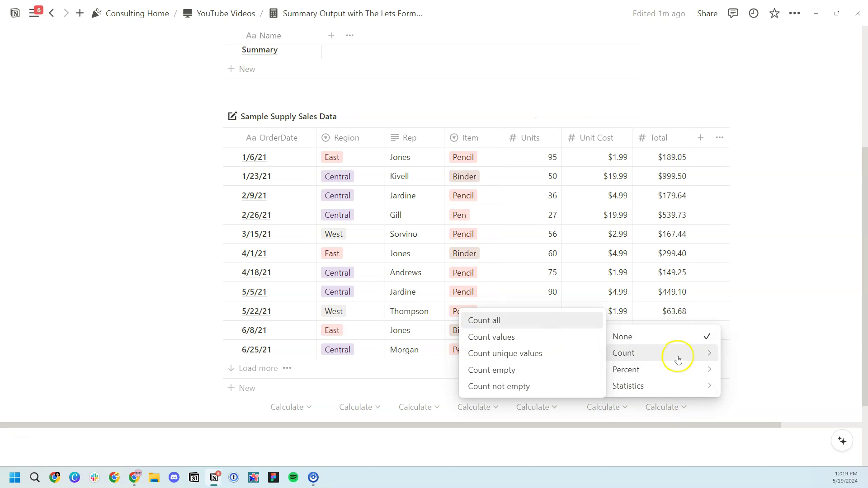
key("Escape")
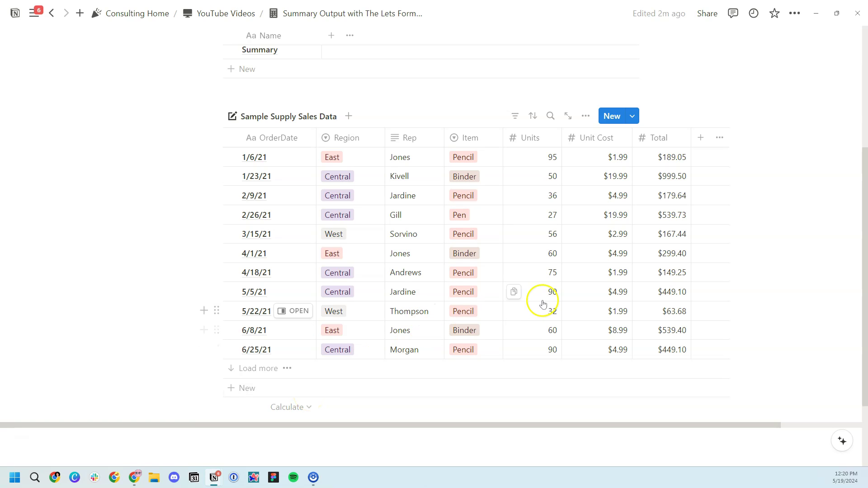
left_click(586, 116)
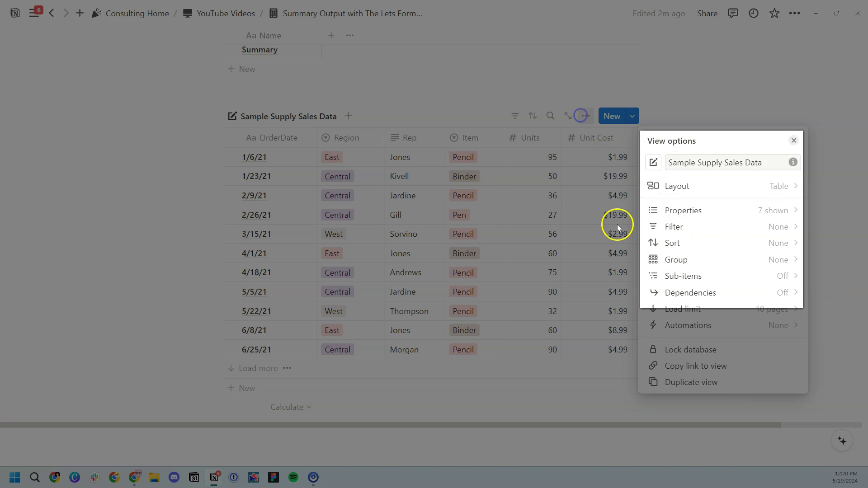
left_click(676, 254)
left_click(690, 235)
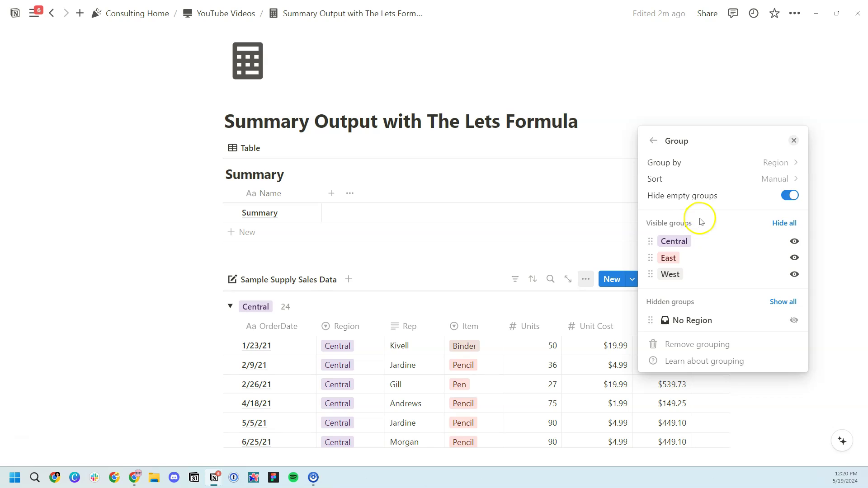
key("Escape")
left_click(287, 307)
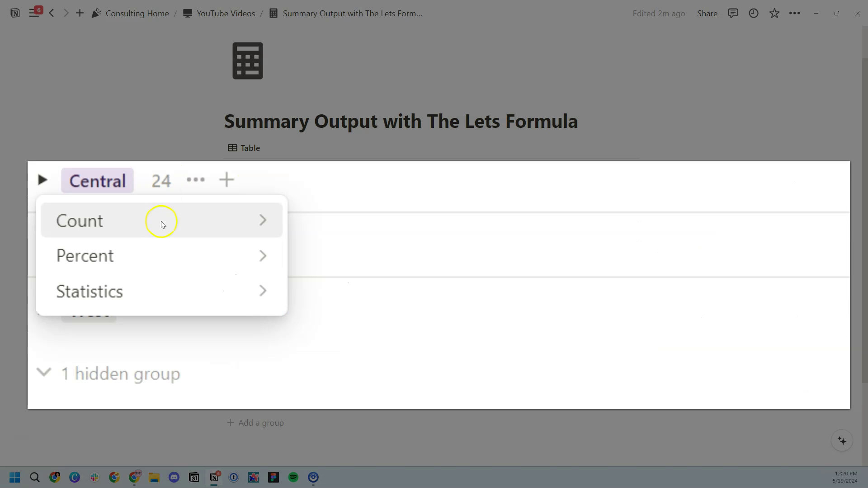
mouse_move(285, 358)
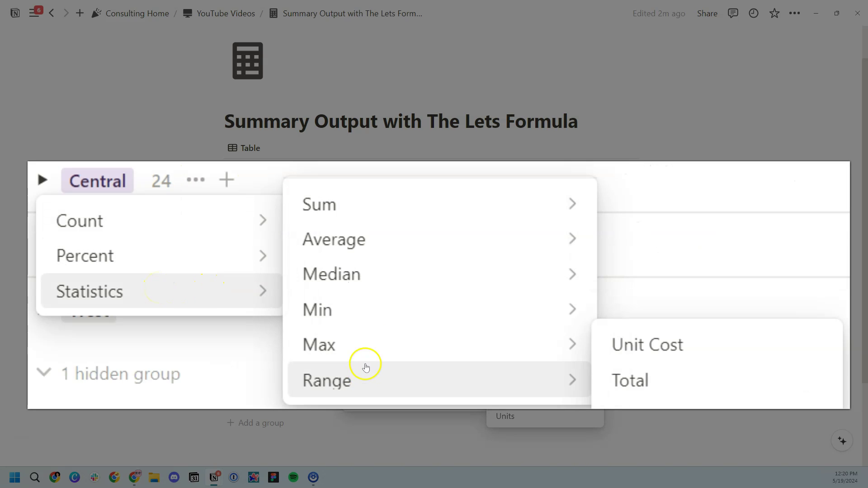
mouse_move(387, 243)
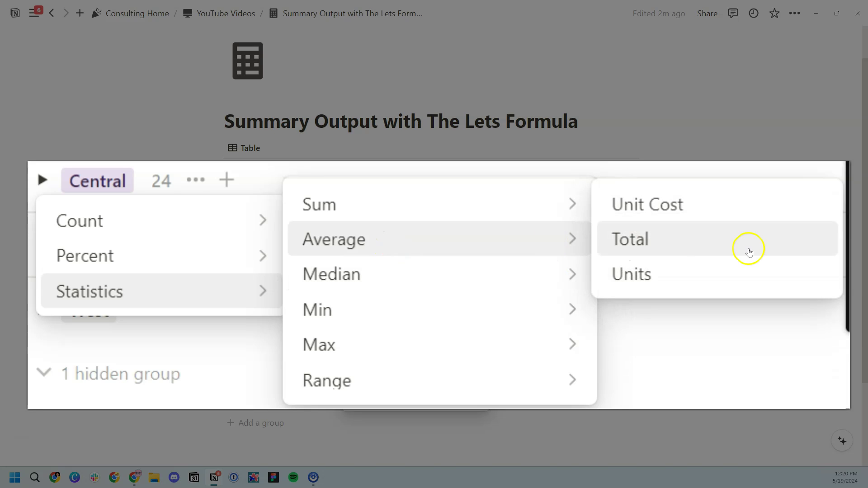
left_click(746, 248)
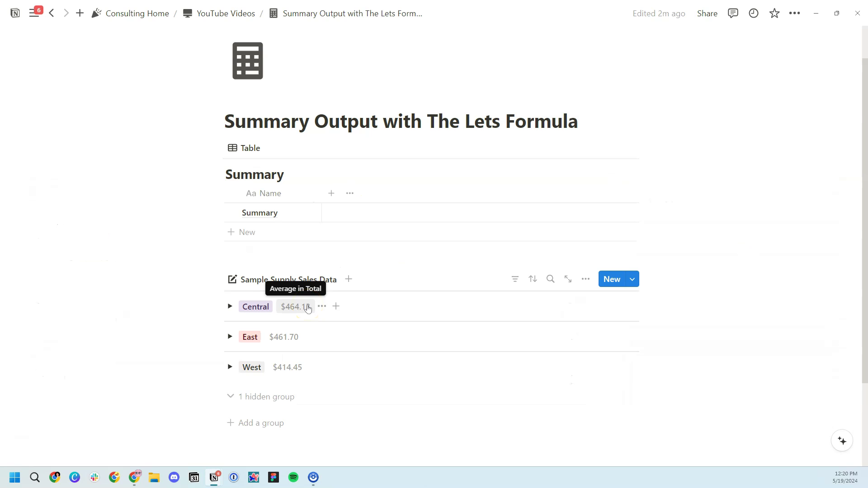
left_click(265, 314)
mouse_move(288, 324)
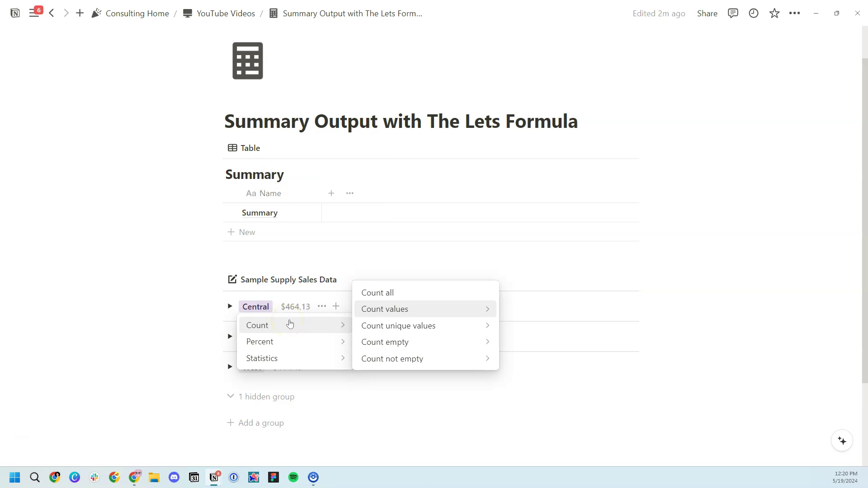
mouse_move(300, 360)
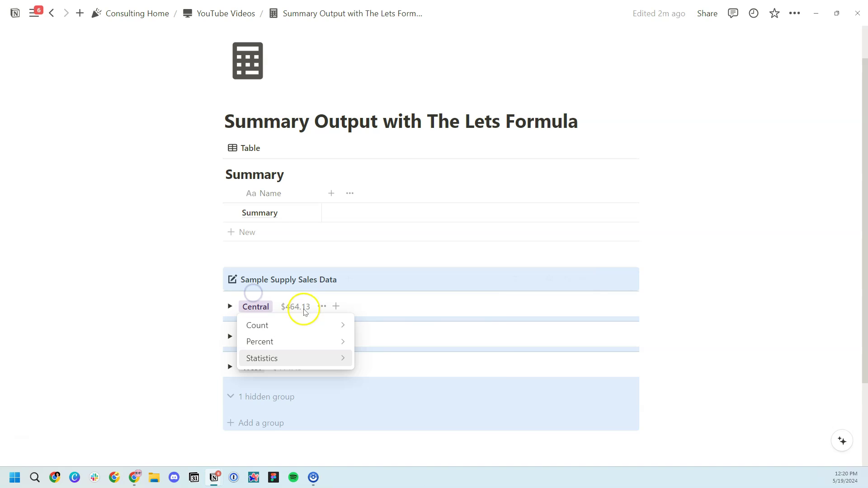
mouse_move(431, 319)
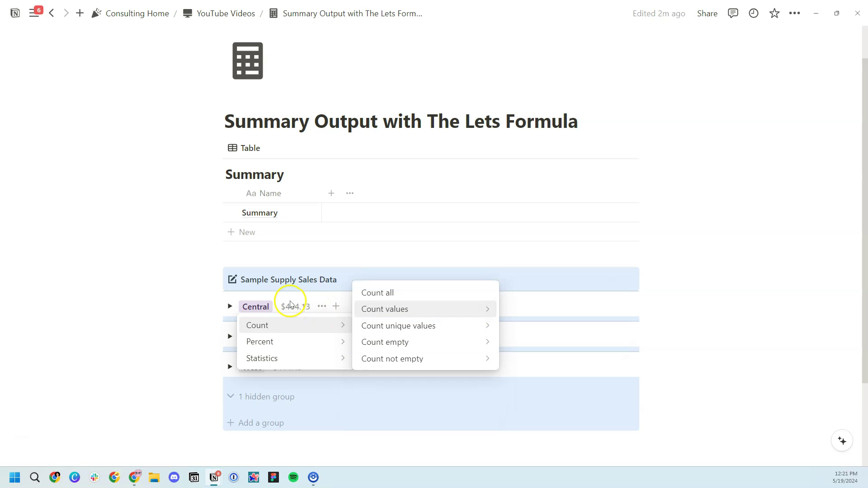
left_click(161, 296)
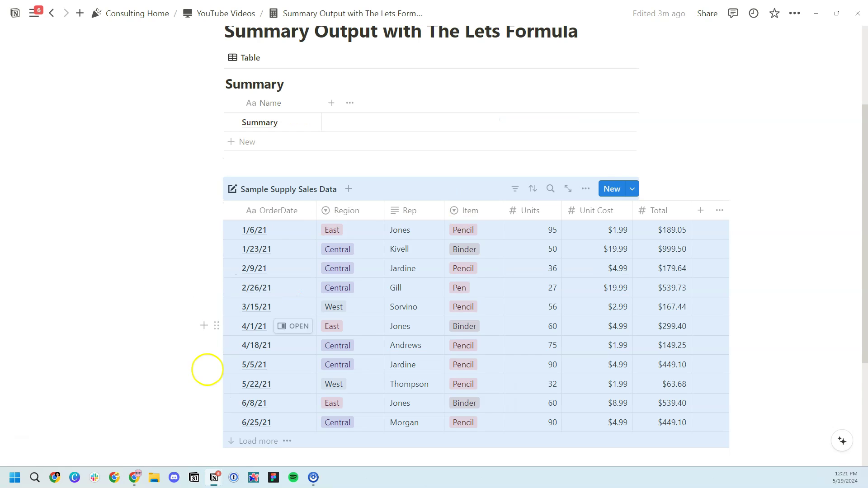
left_click(137, 194)
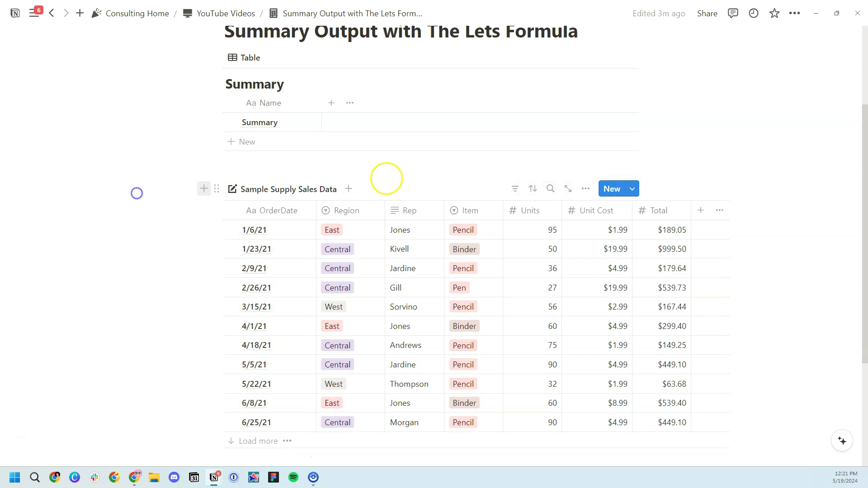
left_click(587, 189)
left_click(721, 374)
left_click(721, 395)
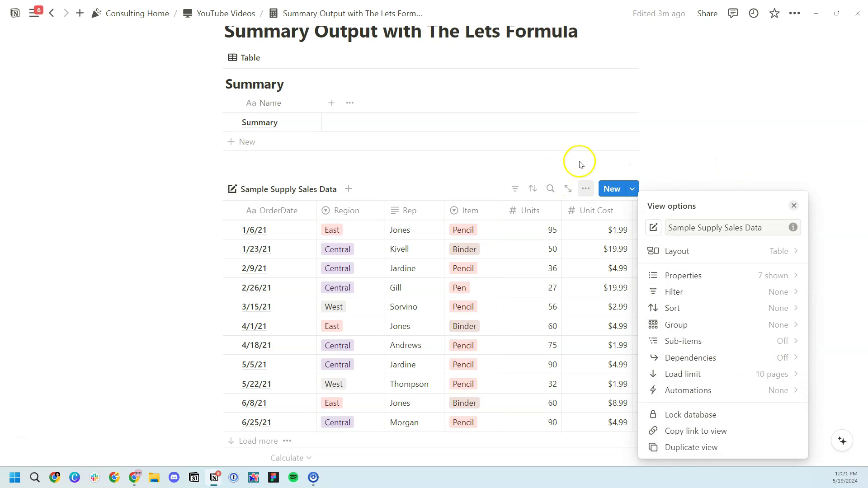
left_click(617, 161)
scroll(292, 359, "down", 1)
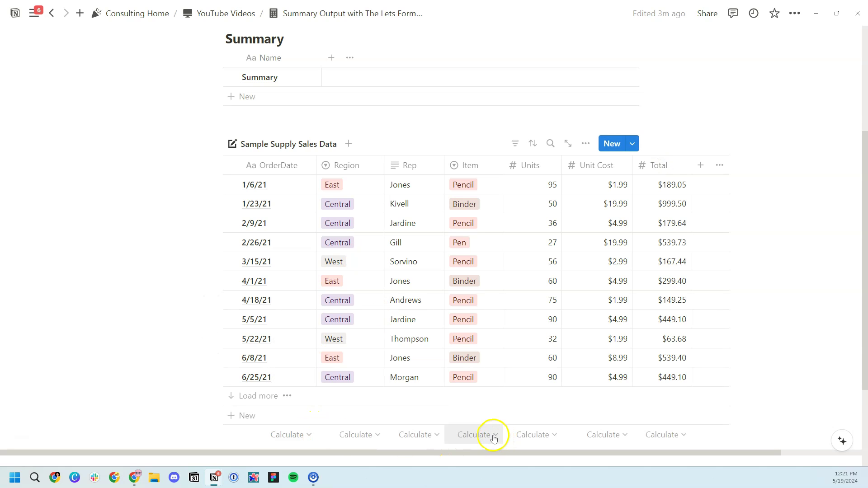
scroll(421, 360, "up", 2)
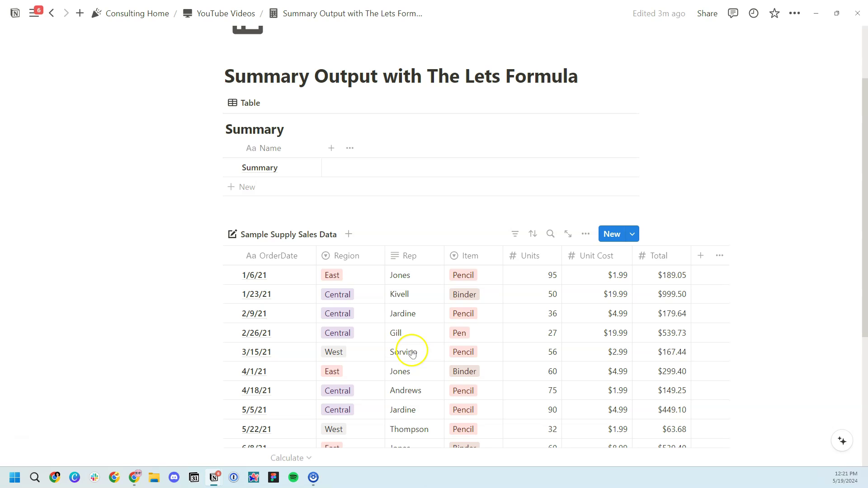
Add a Relation property to the Summary entry linking the SampleData database, with Show on SampleData enabled
left_click(302, 168)
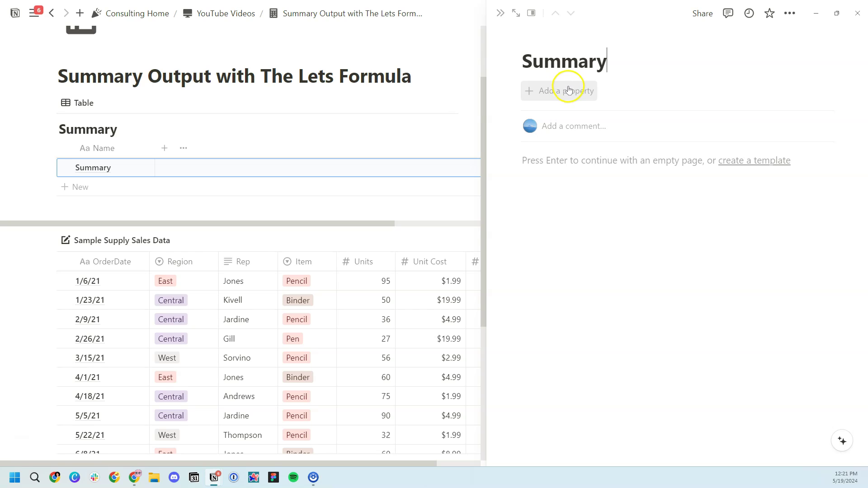
left_click(571, 113)
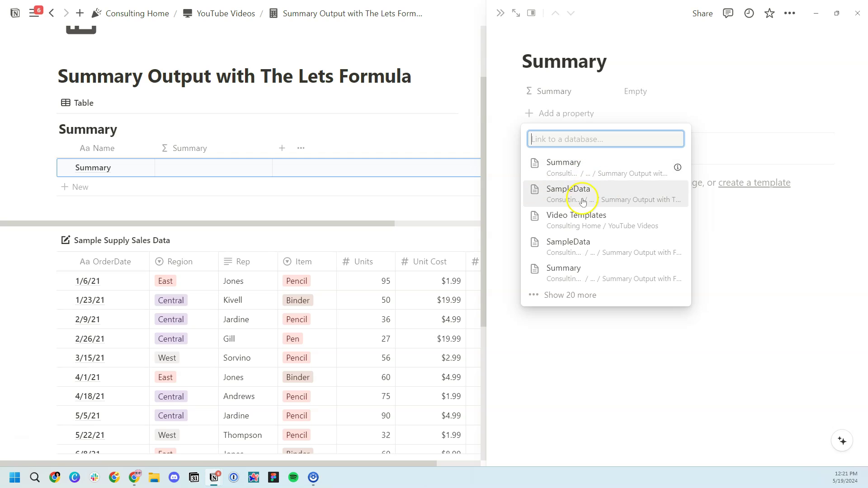
left_click(587, 197)
left_click(673, 191)
left_click(317, 127)
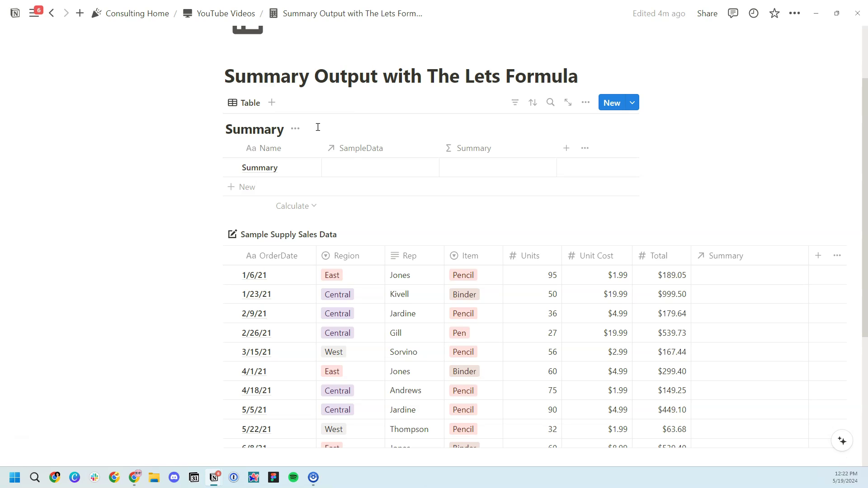
Open the Summary entry preview and its SampleData link picker, then close it unchanged
left_click(315, 121)
mouse_move(306, 179)
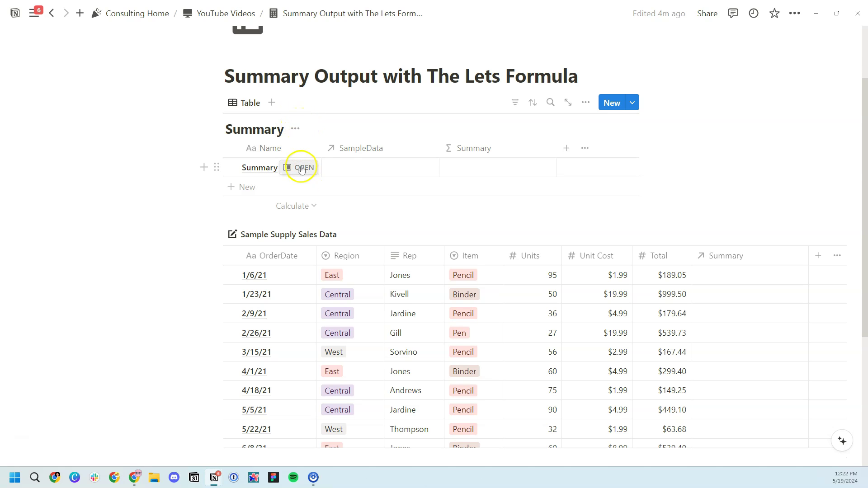
scroll(307, 135, "down", 1)
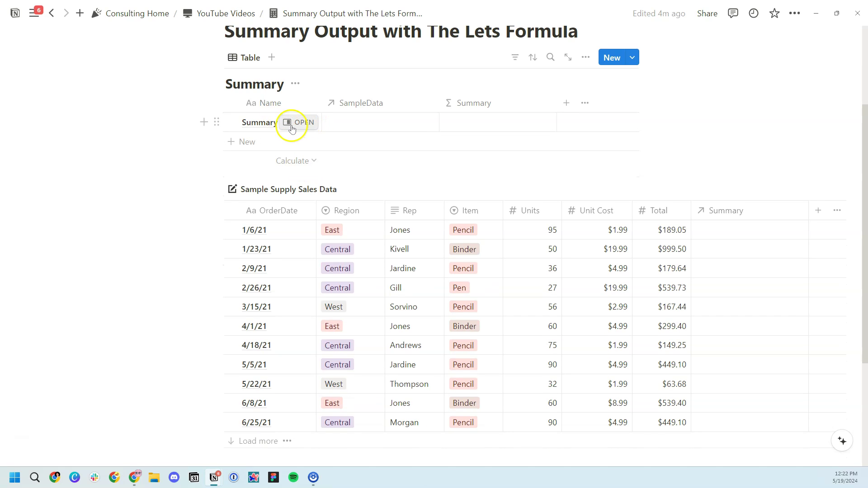
left_click(302, 122)
left_click(702, 116)
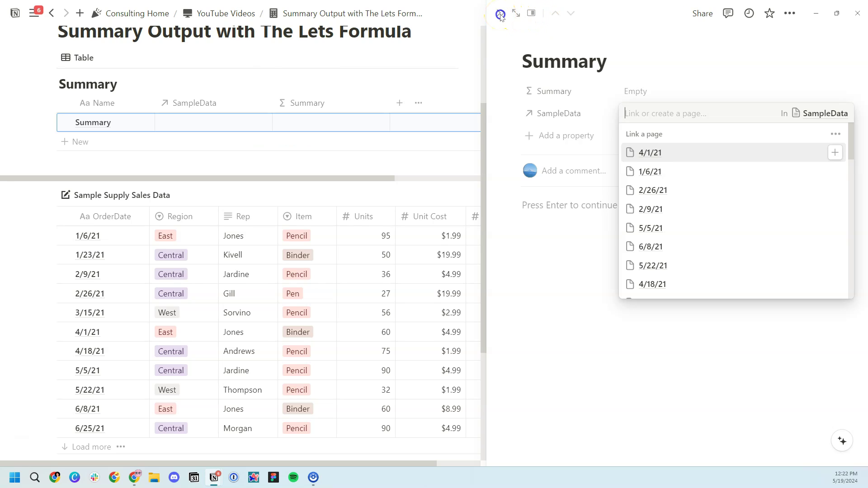
left_click(500, 15)
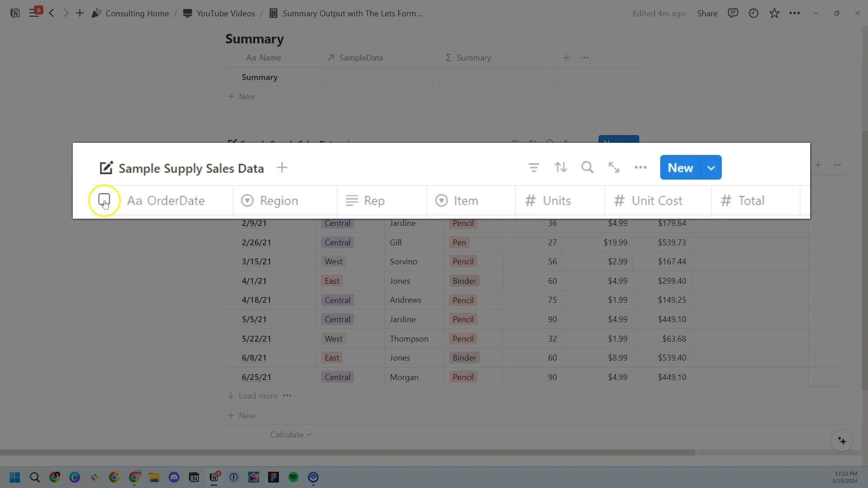
Select all sales rows and set the first column's calculation to Count all
left_click(103, 201)
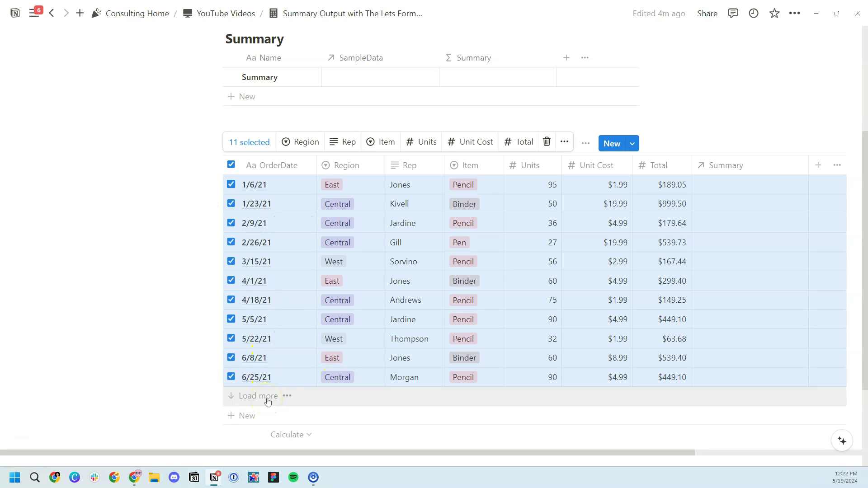
left_click(282, 435)
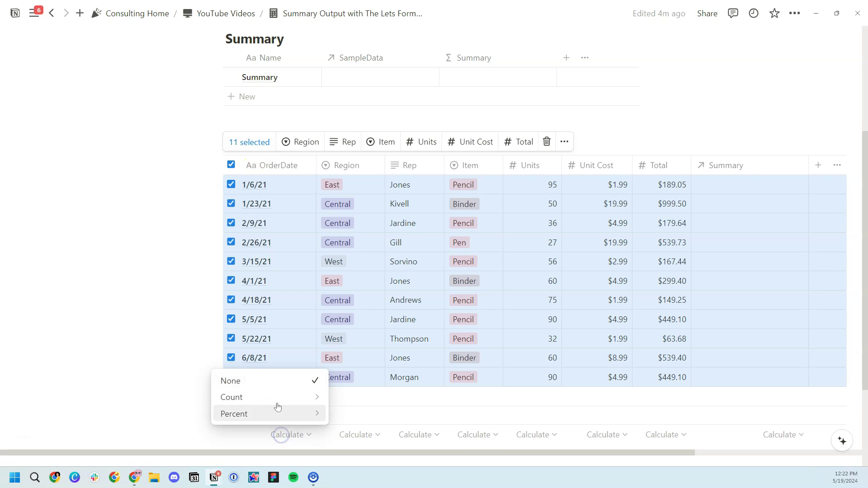
mouse_move(277, 401)
left_click(348, 365)
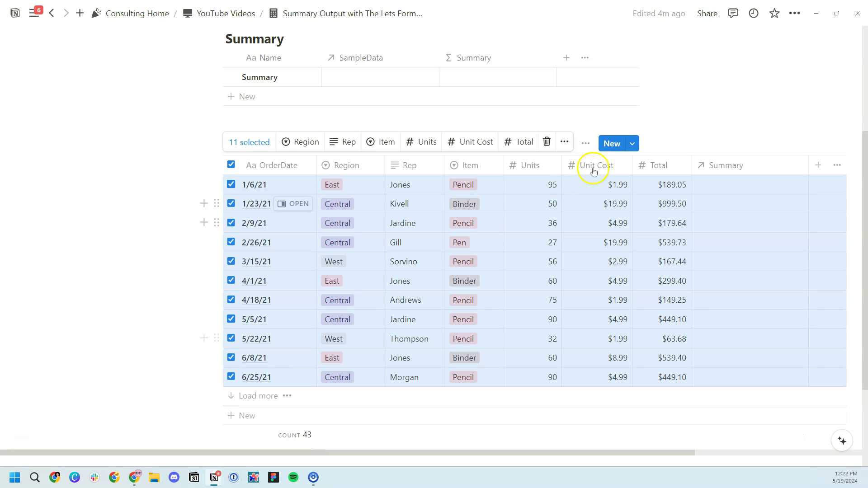
Raise the sales table's load limit to 50 pages and select all 43 rows
left_click(585, 144)
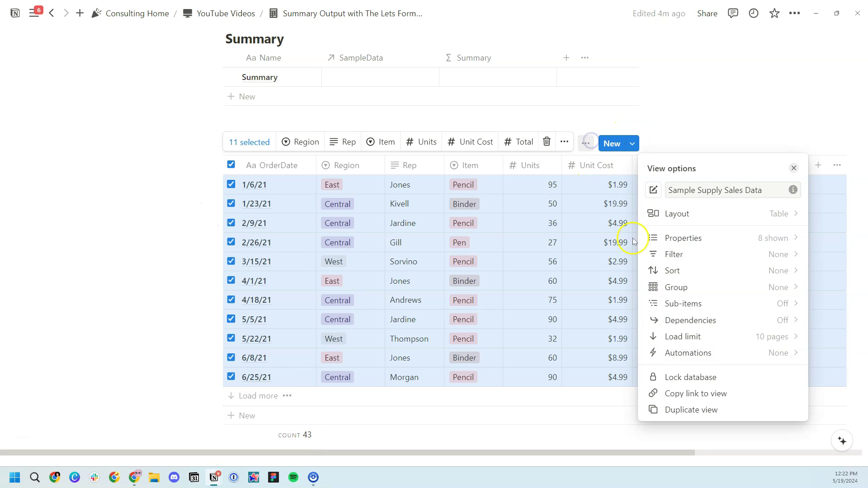
left_click(699, 338)
left_click(686, 390)
left_click(231, 165)
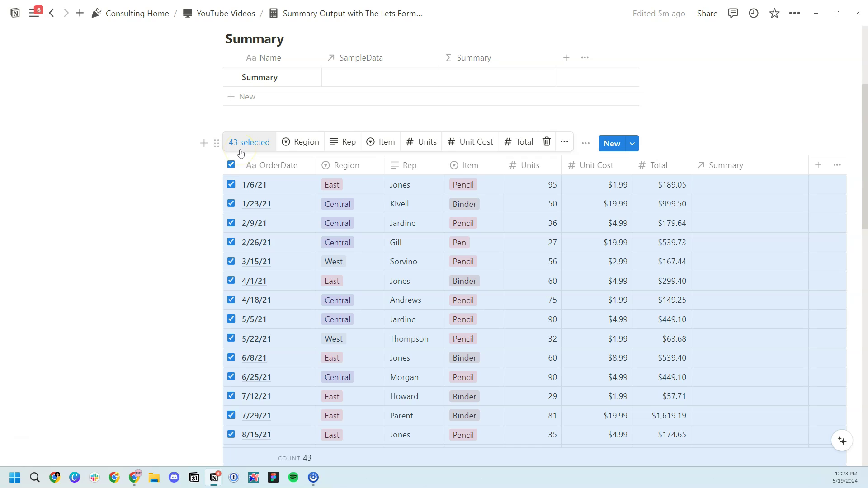
left_click(262, 142)
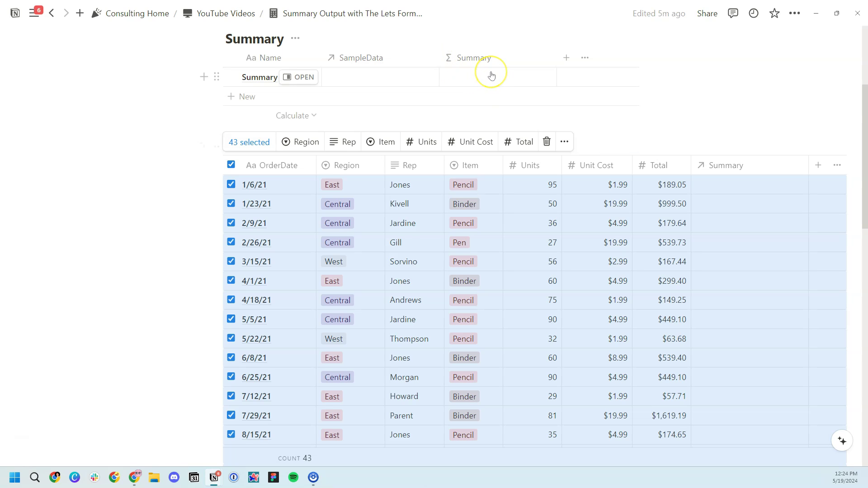
Clear the selection and start lets( with a closing bracket, giving mean the placeholder "define"
left_click(169, 149)
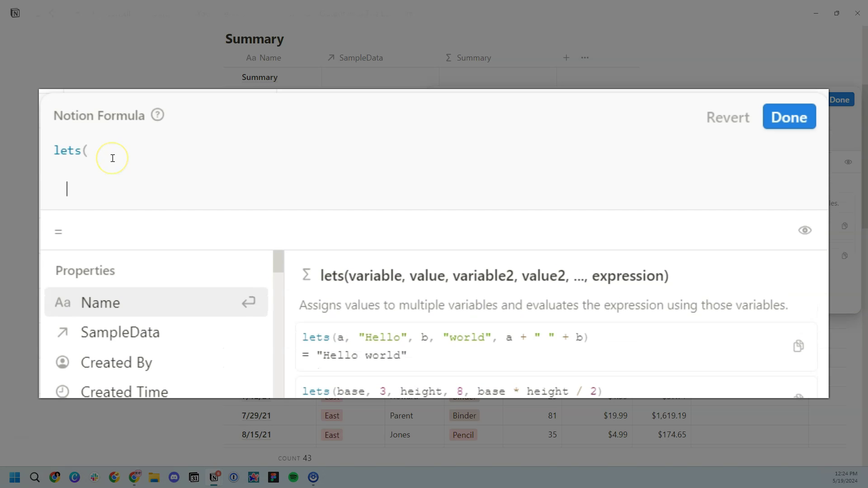
key("Return")
type(")")
left_click(235, 169)
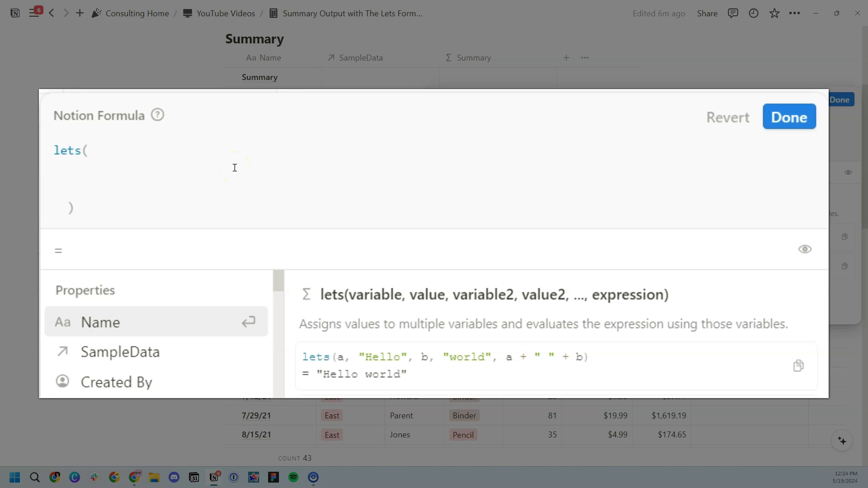
type("mean,")
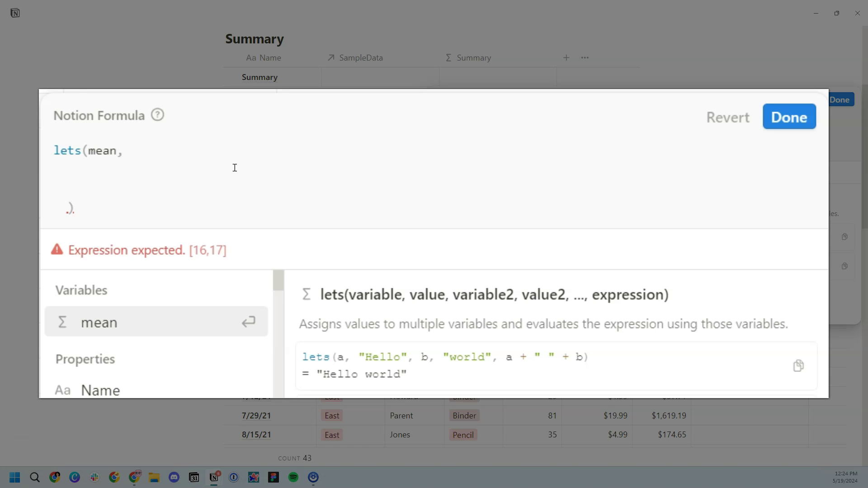
type(",")
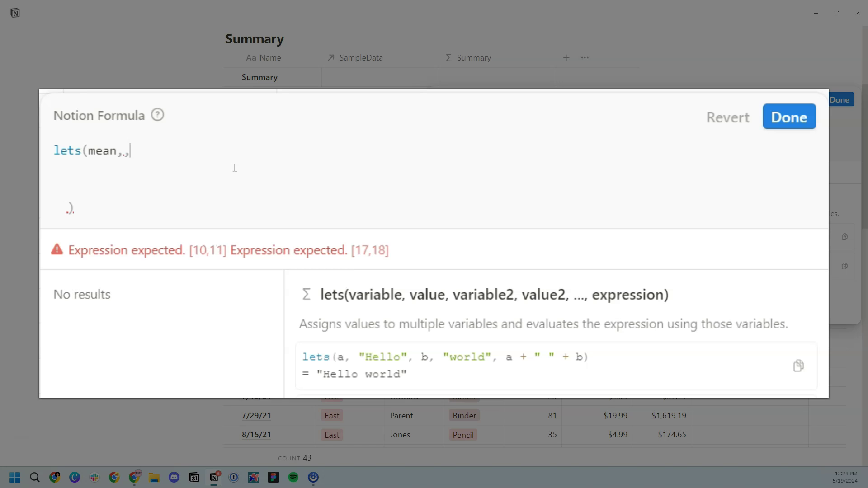
key("Left")
type("\"define\"")
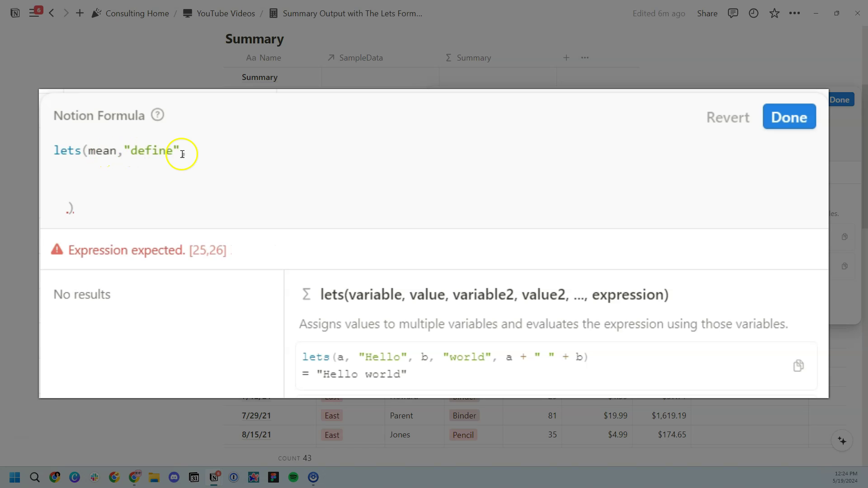
left_click(192, 152)
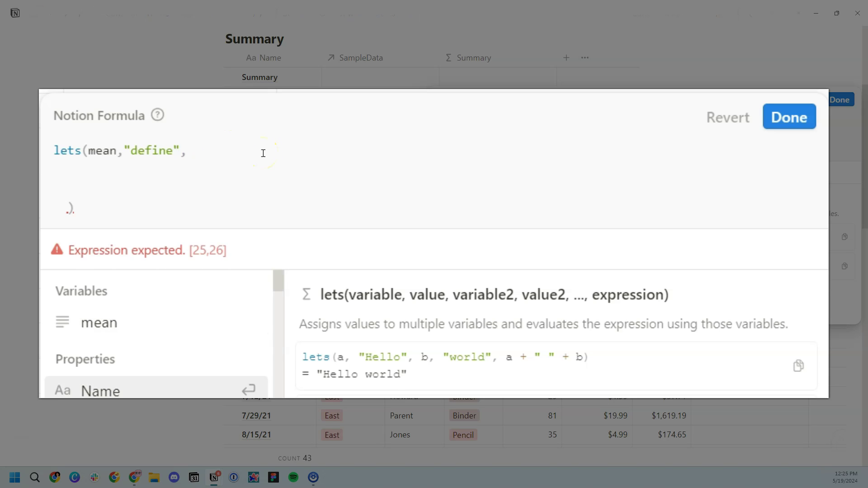
Add median and count variable lines, mean as the output, and a quote placeholder for median
key("shift+Return")
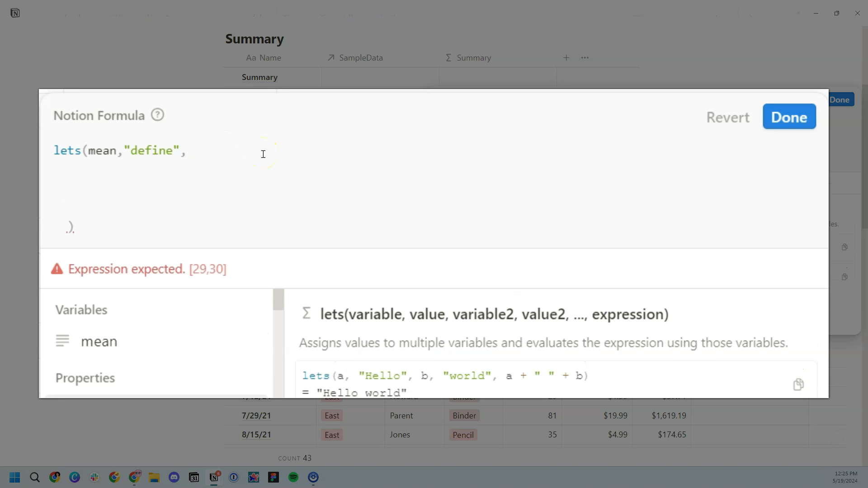
type("median")
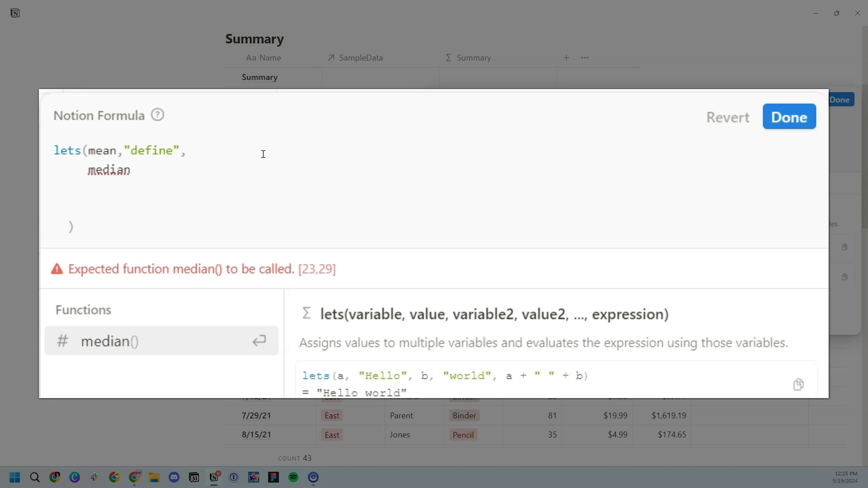
type(",.,")
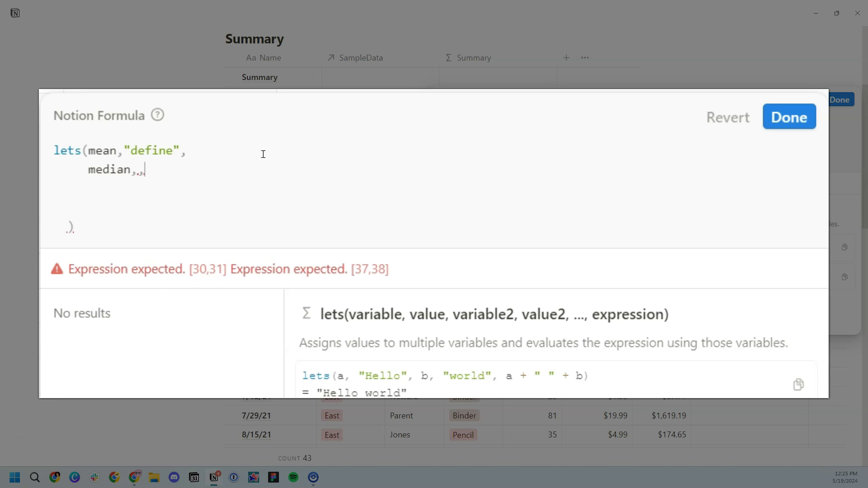
key("shift+Return")
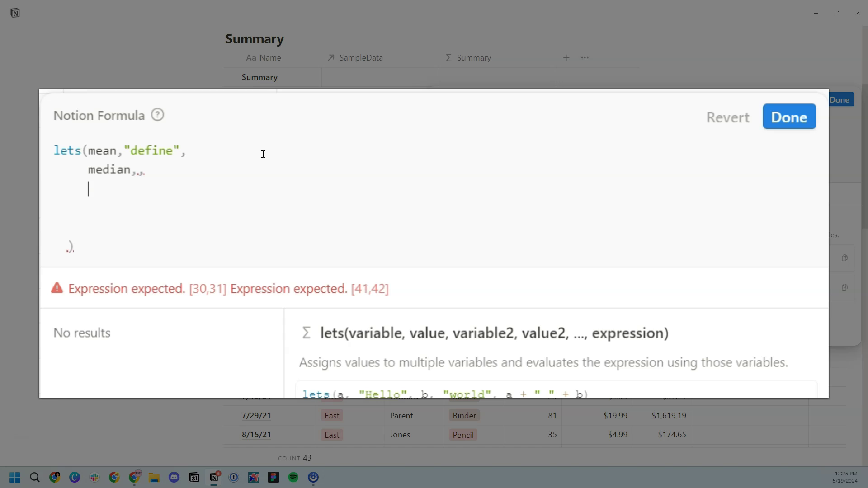
type("count, ,,")
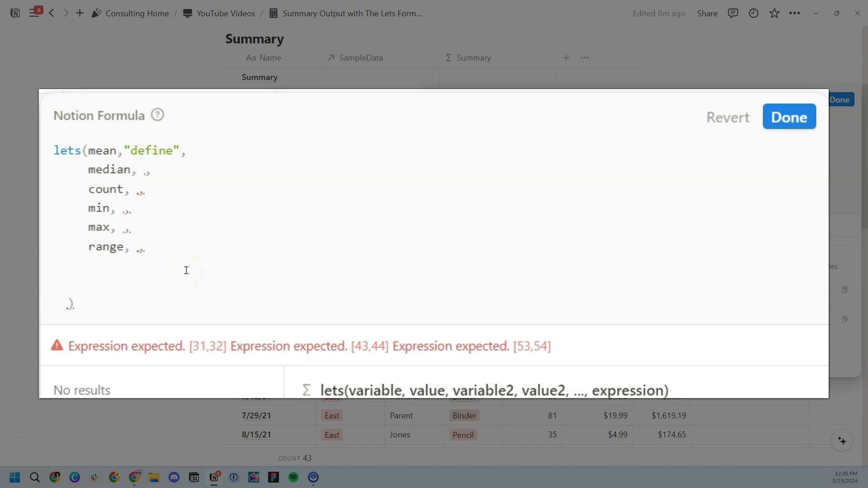
type("mean")
left_click(150, 170)
type("\"")
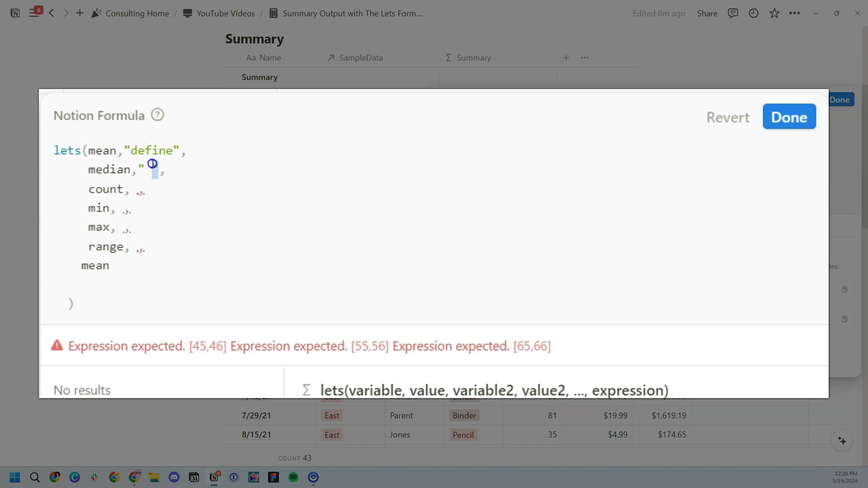
Give count, min and max blank " " placeholder values in the lets() formula
left_click(132, 187)
type("\" \"")
left_click(114, 207)
type("\" \"")
left_click(119, 229)
type("\" \"")
key("Down")
type("\" \"")
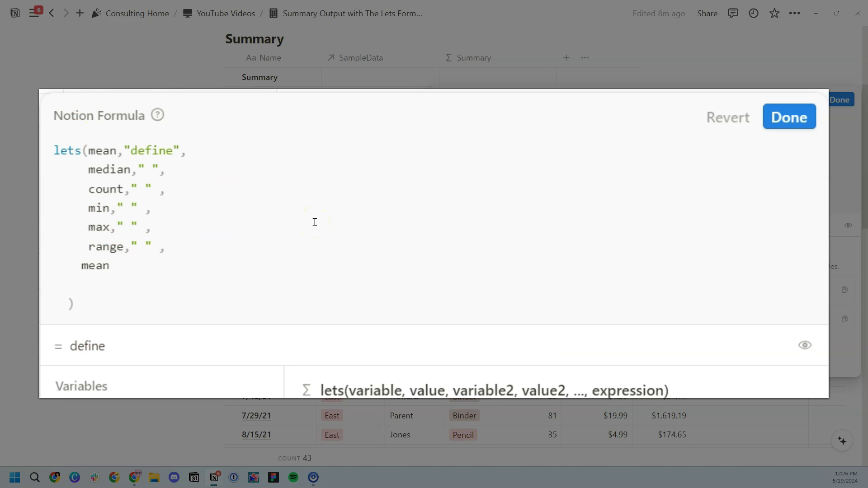
left_click(233, 246)
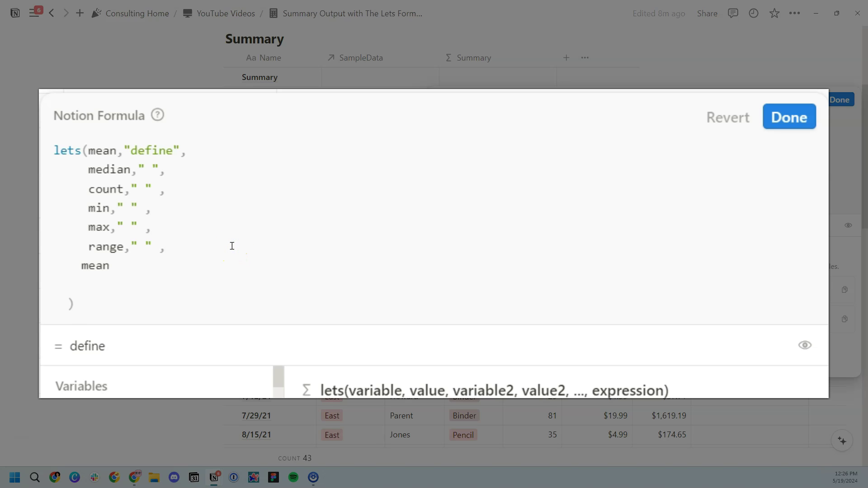
Tidy the blank lines and make the final expression "mean" + mean, then select "define"
key("Return")
key("Return")
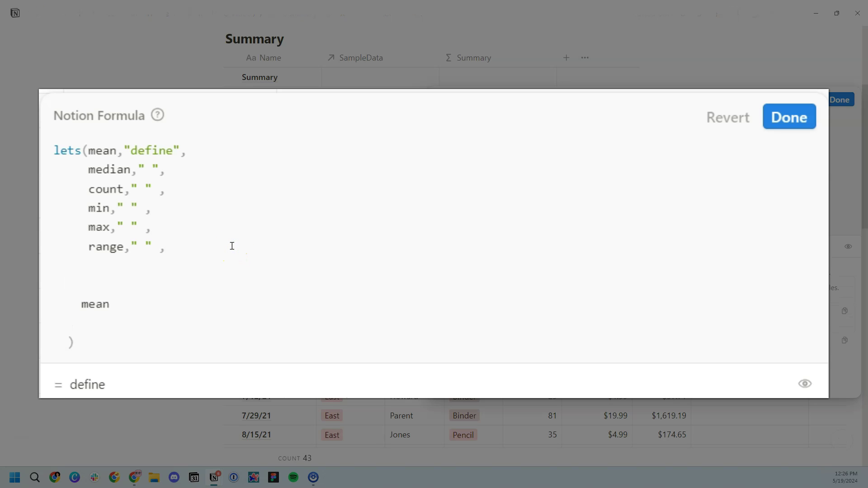
key("BackSpace")
left_click(118, 290)
key("Up")
key("Down")
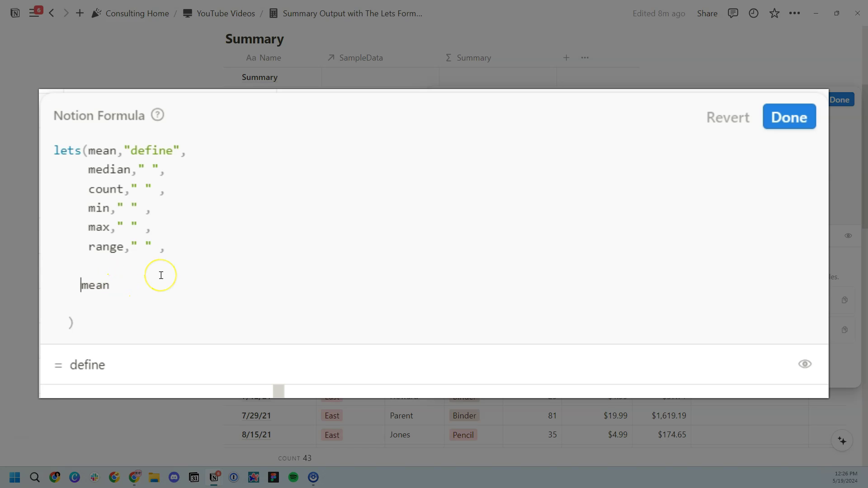
type("\"mean\" +")
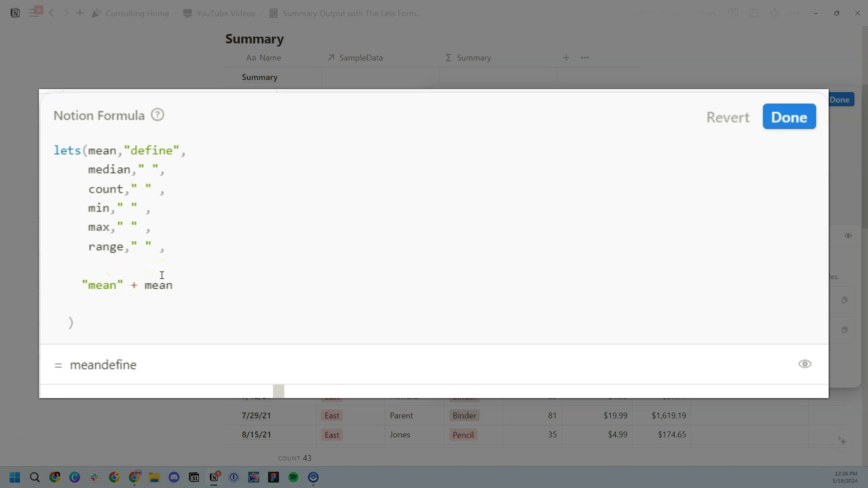
left_click_drag(180, 151, 128, 150)
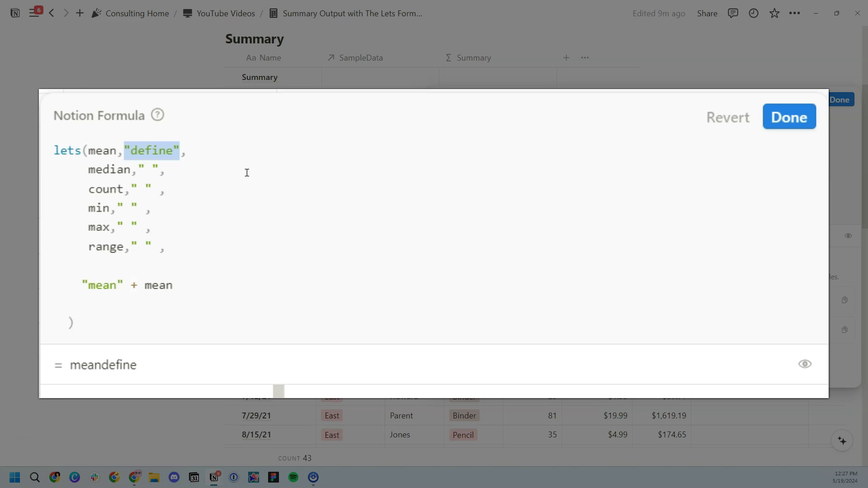
Set mean to 0 and append + "\n" to the mean output line, then select that line
left_click_drag(180, 151, 122, 151)
type("0")
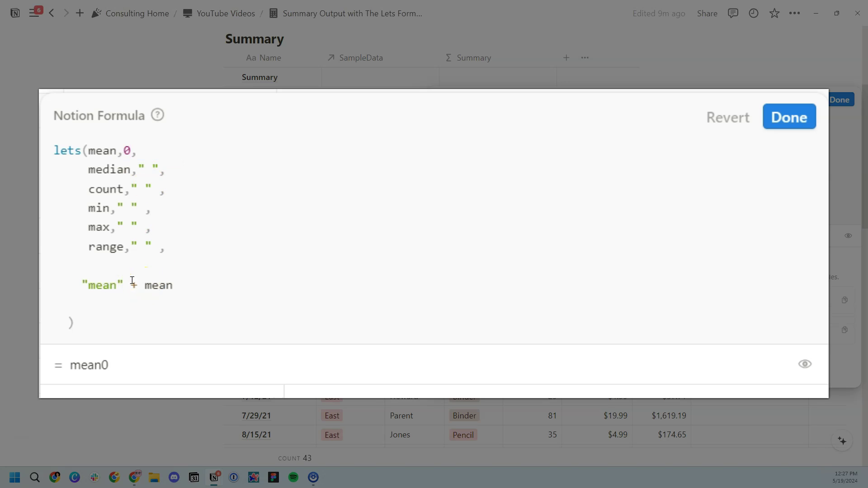
type(":")
left_click(219, 292)
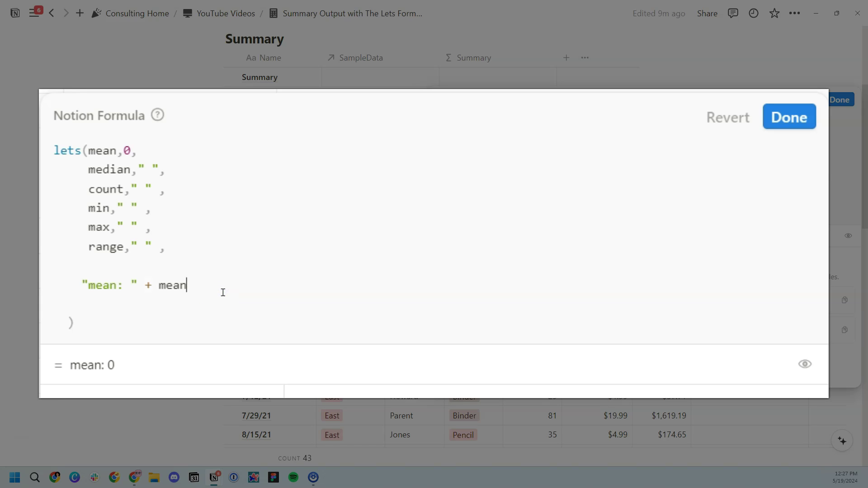
type("+")
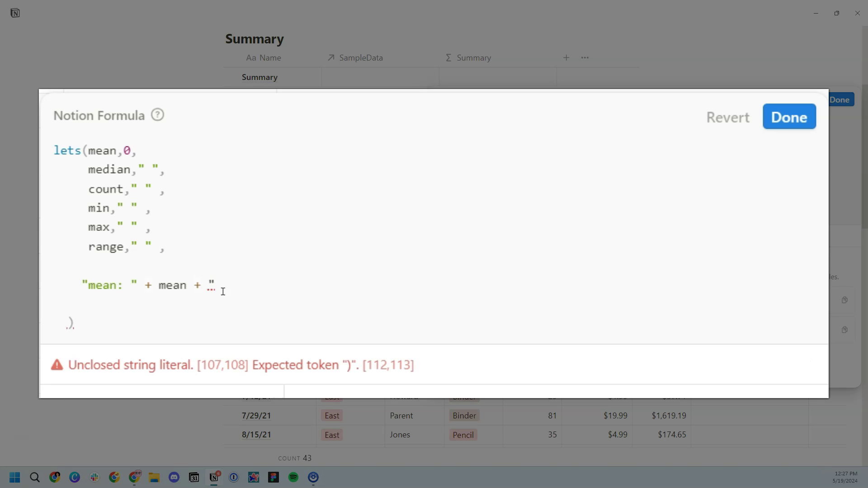
type("\"\\")
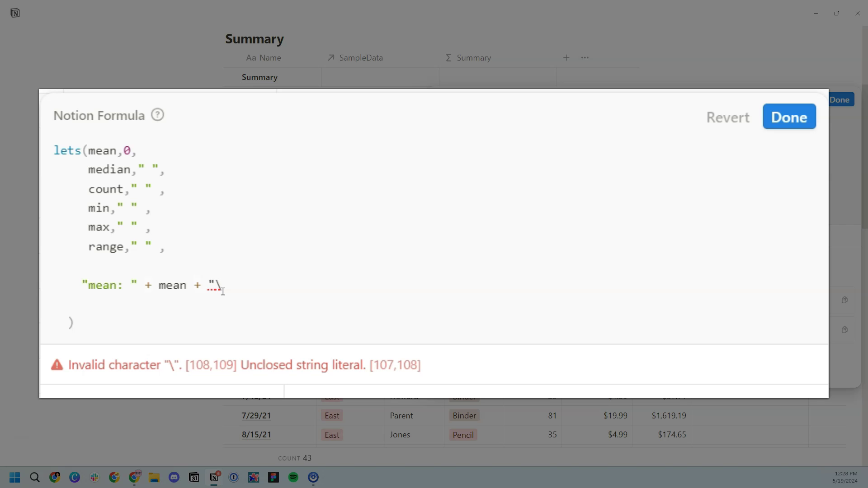
type("n\"")
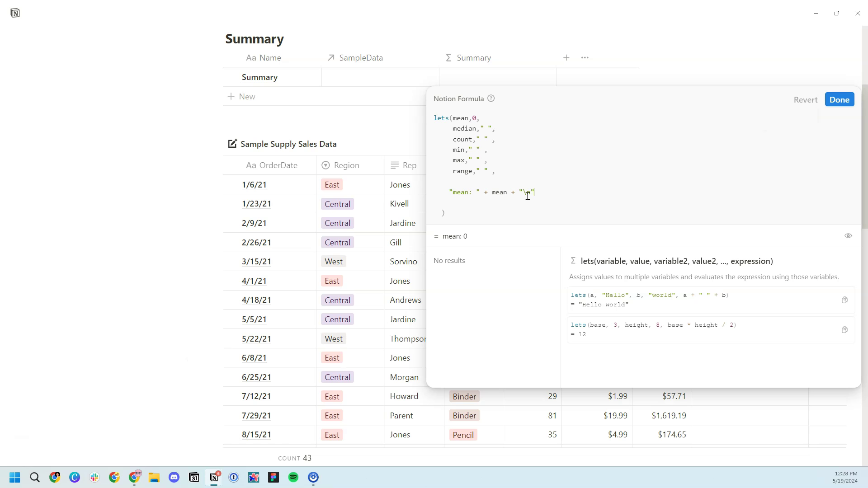
key("shift+Return")
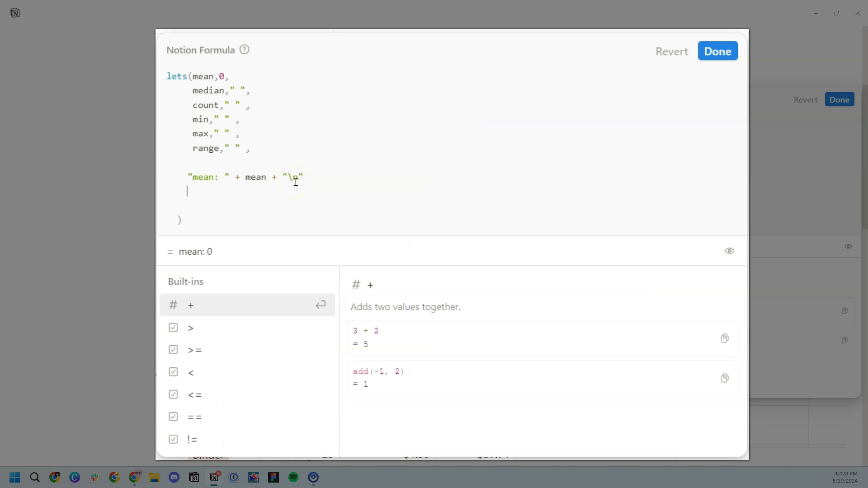
left_click_drag(528, 196, 449, 192)
Paste copies of the mean output line and relabel them median, count and min
left_click(488, 207)
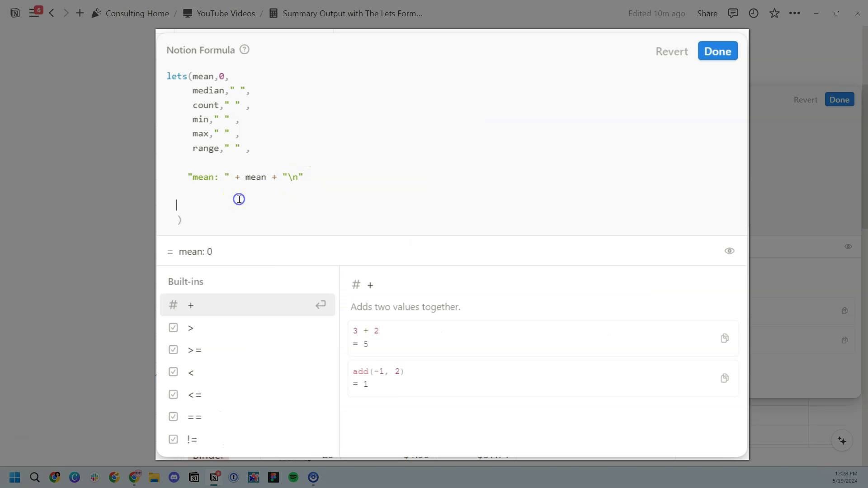
key("ctrl+v")
key("ctrl+v")
key("ctrl+v")
key("ctrl+v")
key("ctrl+v")
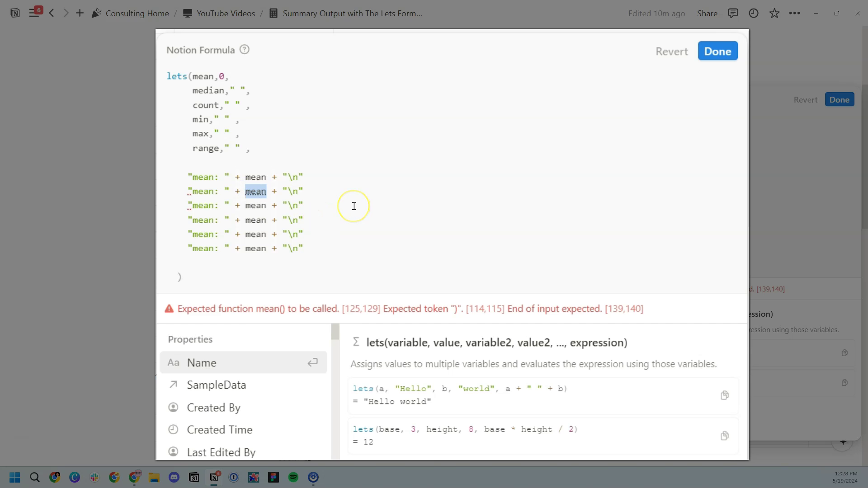
type("median")
double_click(255, 206)
type("count")
double_click(255, 219)
type("min")
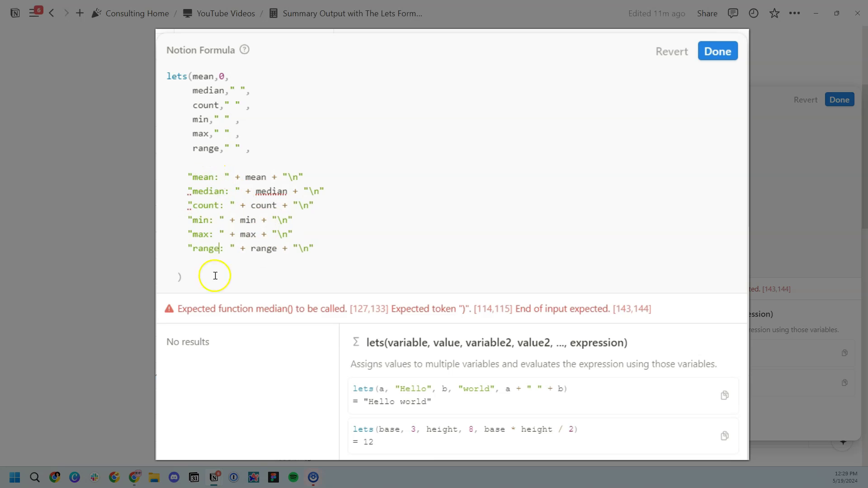
Join the output lines with +, apply the formula with Ctrl+Enter, and narrow the Summary column
left_click(338, 233)
key("Up")
key("Up")
key("Up")
key("Up")
key("End")
type("+")
key("Down")
key("End")
type("+")
key("Down")
key("End")
type("+")
left_click(334, 222)
type("+")
left_click(333, 235)
type("+")
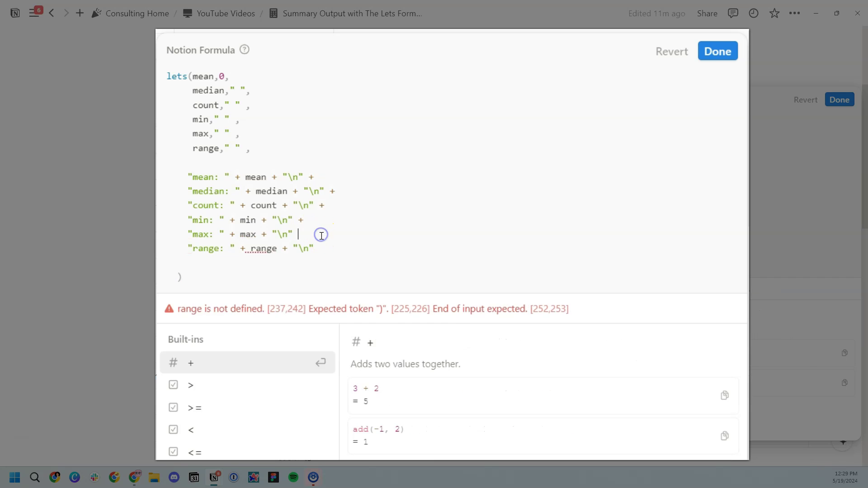
key("ctrl+Return")
left_click_drag(334, 117, 265, 116)
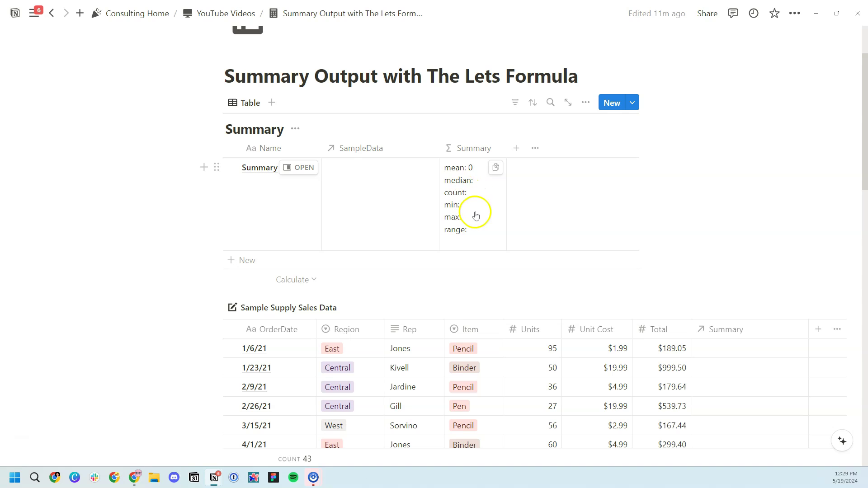
Set the Summary relation of all 43 selected sales rows to the Summary entry, then reopen its formula
left_click(475, 194)
left_click(350, 174)
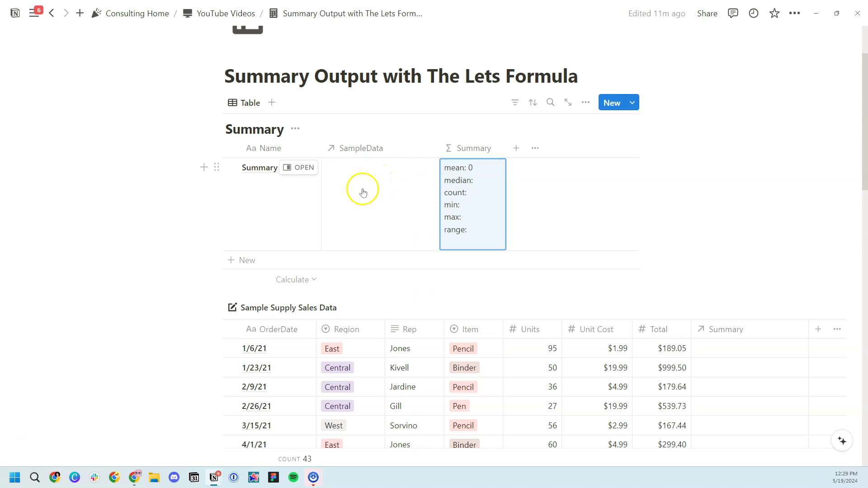
scroll(373, 194, "down", 2)
key("ctrl+a")
left_click(564, 215)
mouse_move(616, 319)
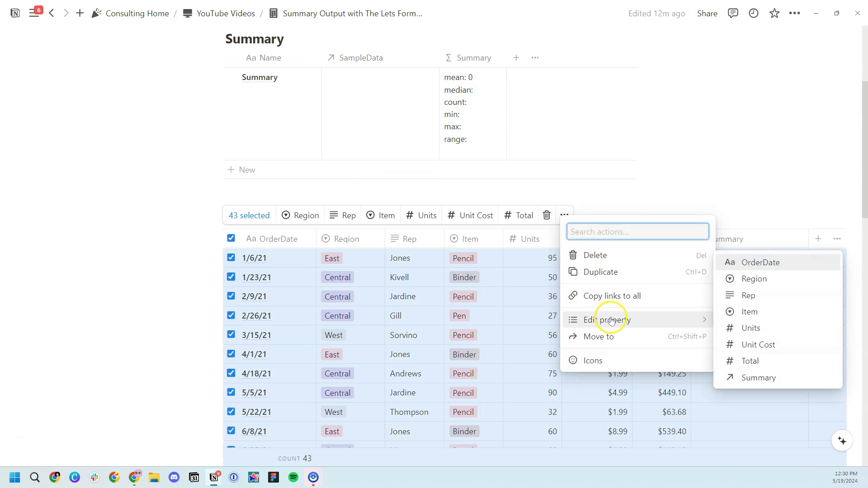
left_click(779, 376)
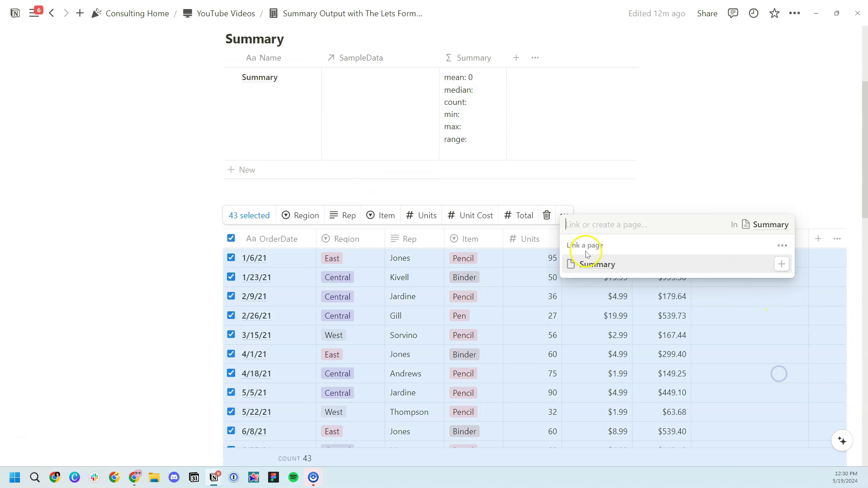
left_click(669, 265)
left_click(702, 198)
scroll(624, 180, "up", 2)
left_click(480, 177)
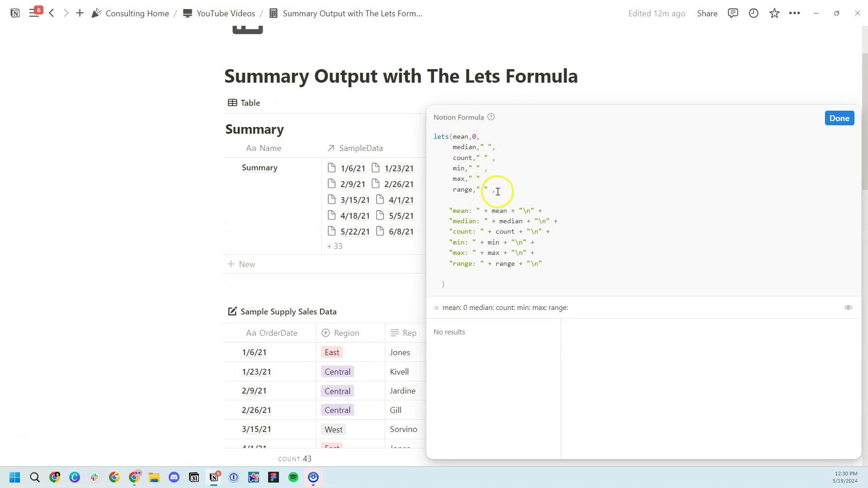
Replace mean's 0 with map(SampleData, current.Total).mean(), previewing 456.46232558139553
left_click(478, 136)
key("BackSpace")
type("map(sam")
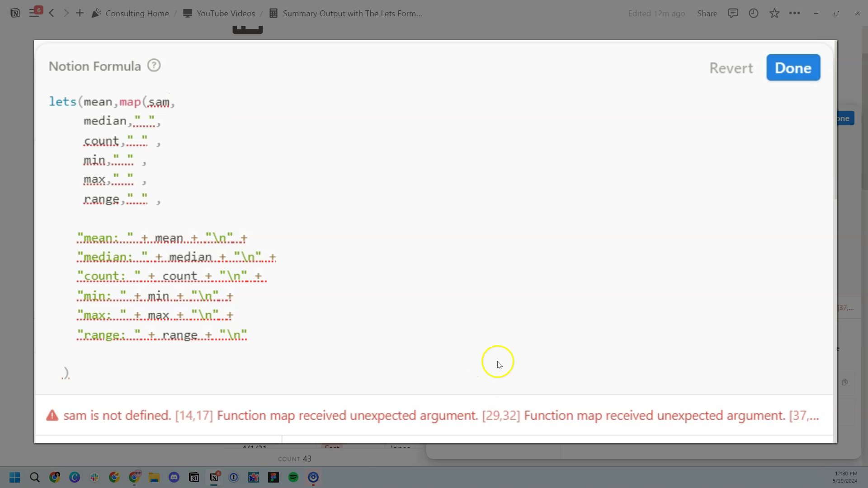
key("Return")
type(",current.To")
type("t")
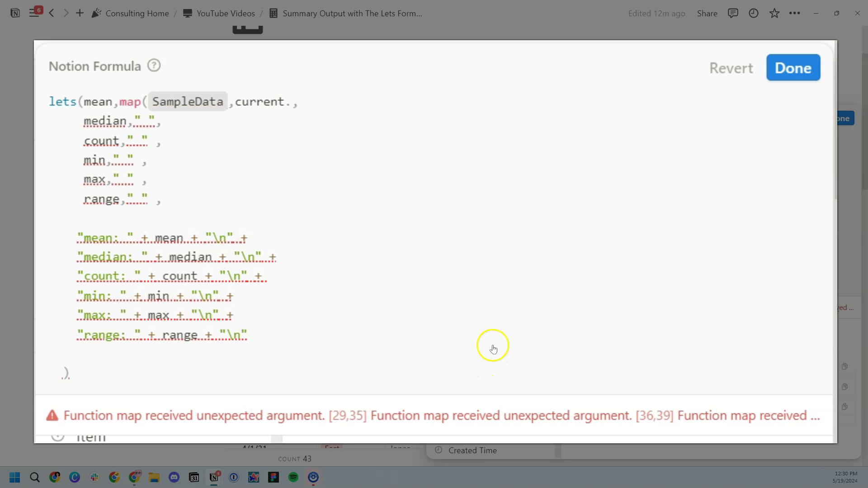
key("Return")
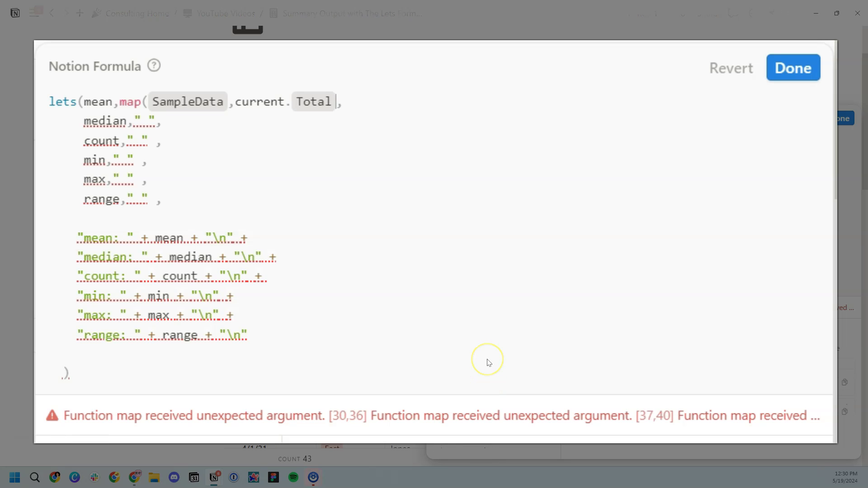
type(")")
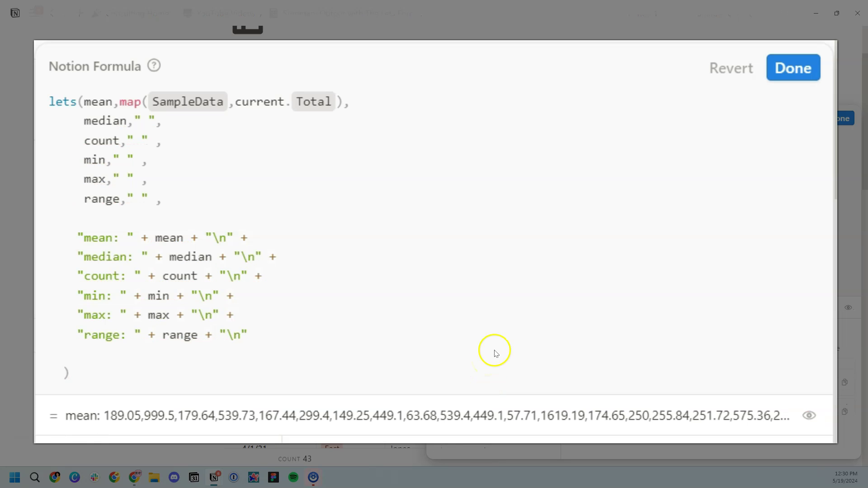
left_click_drag(104, 414, 780, 409)
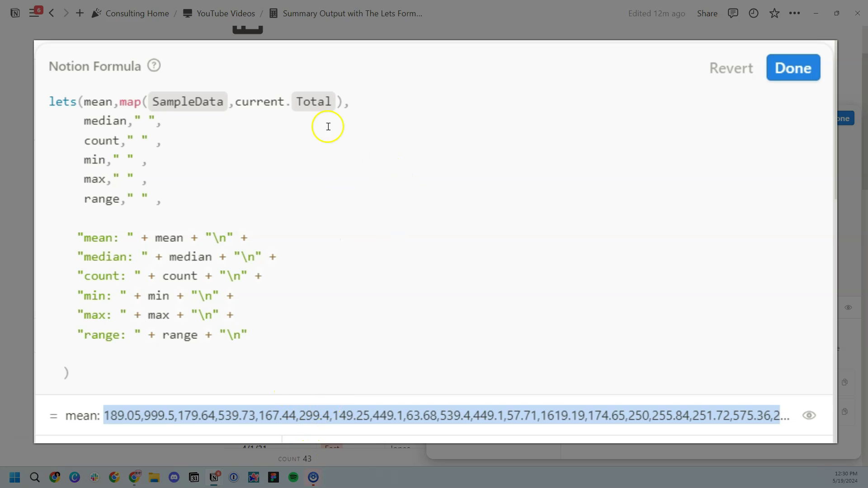
left_click(391, 91)
type(".mean()")
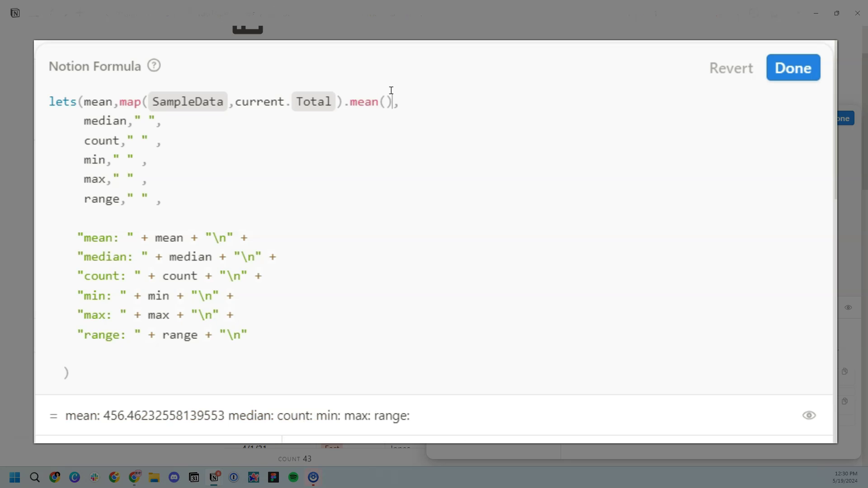
left_click_drag(103, 421, 224, 421)
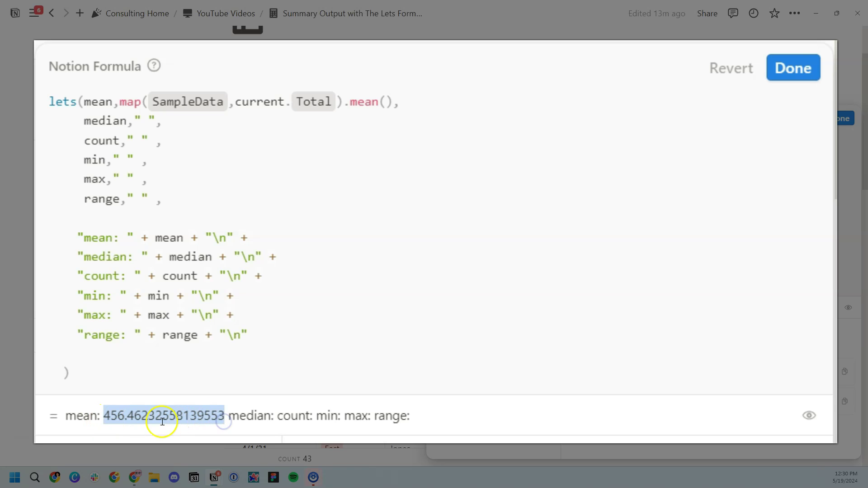
left_click(137, 413)
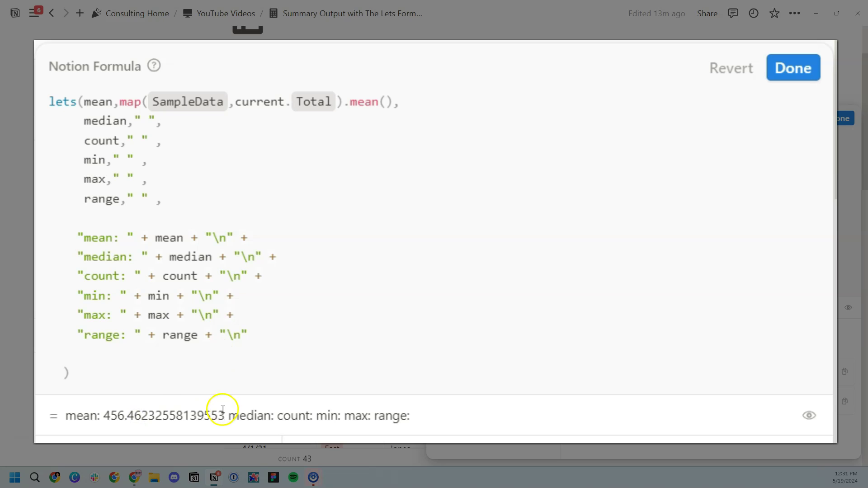
Wrap the mean in round(... *100)/100 so it shows 456.46
left_click_drag(221, 411, 104, 414)
left_click(120, 103)
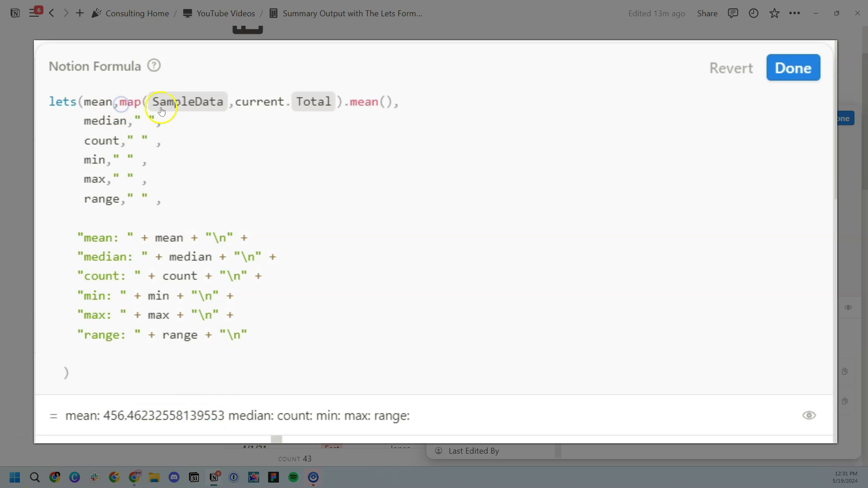
type("round(")
left_click(451, 101)
type("*10")
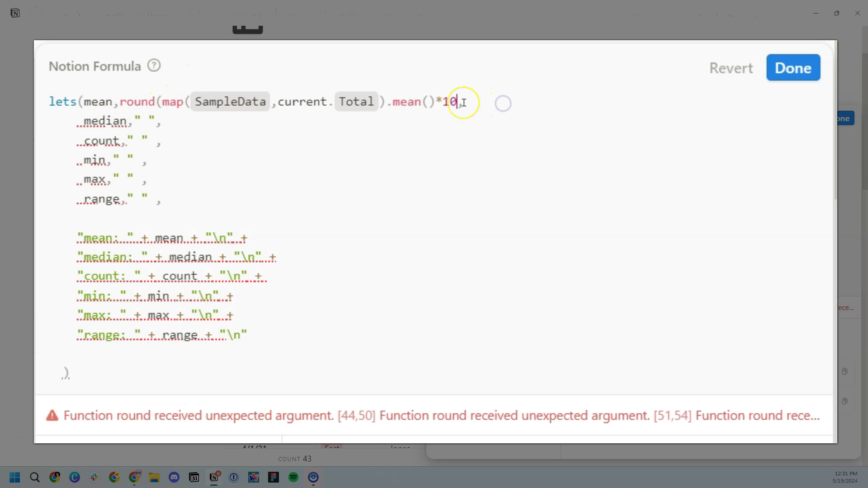
type(")/10")
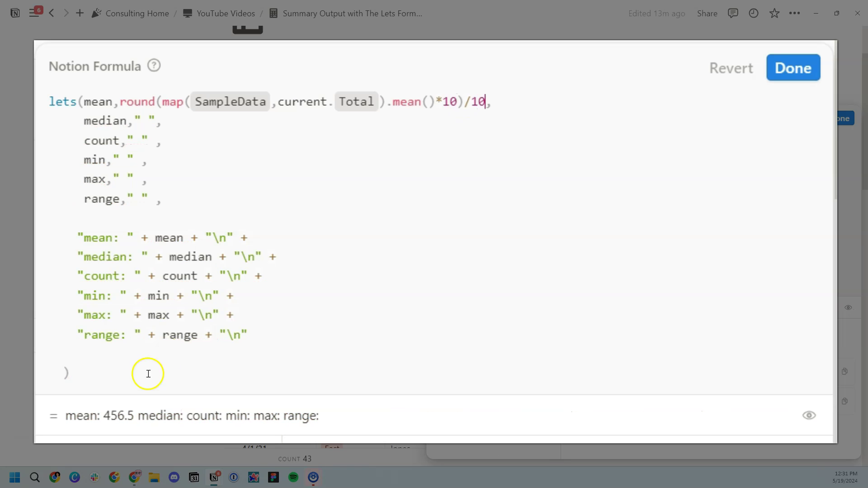
left_click_drag(135, 416, 112, 416)
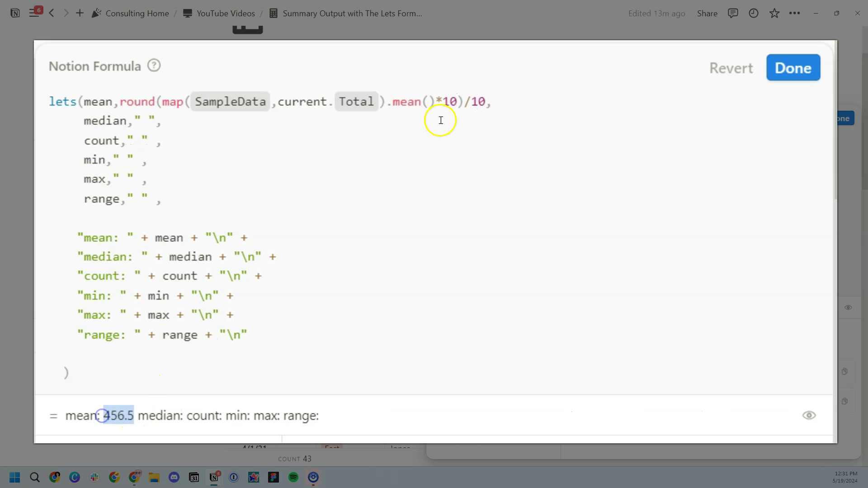
left_click(457, 102)
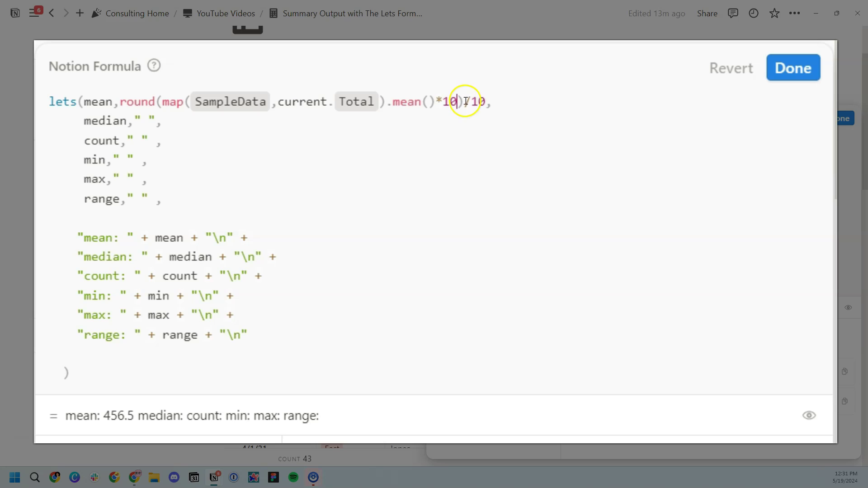
type("0")
left_click(494, 101)
type("0")
left_click_drag(104, 416, 139, 419)
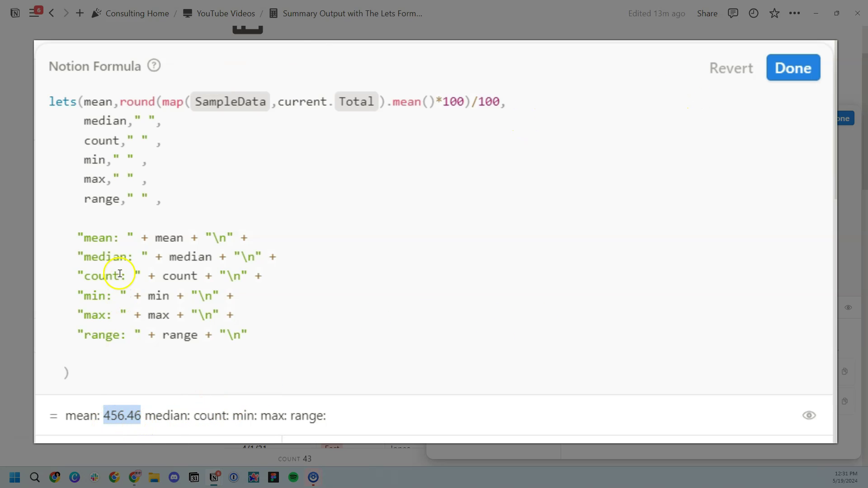
Add a $ to the mean label so it reads mean: $456.46, and save the formula
left_click(130, 239)
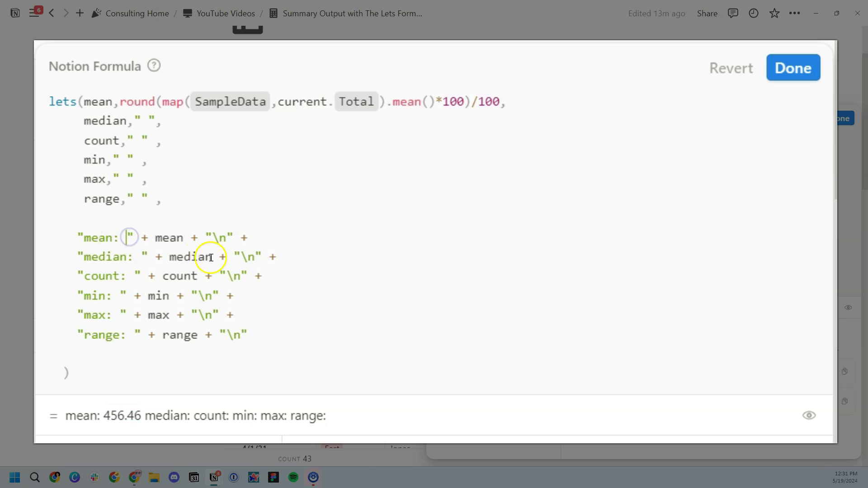
type("$")
left_click_drag(148, 415, 67, 417)
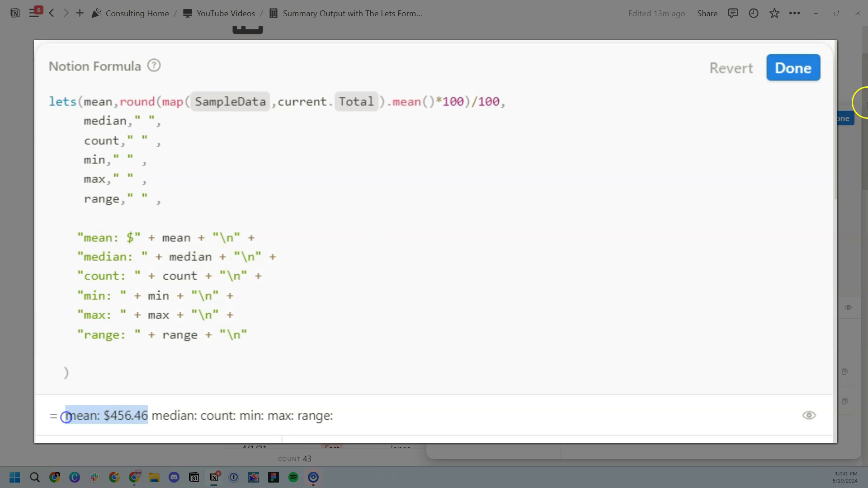
left_click(799, 63)
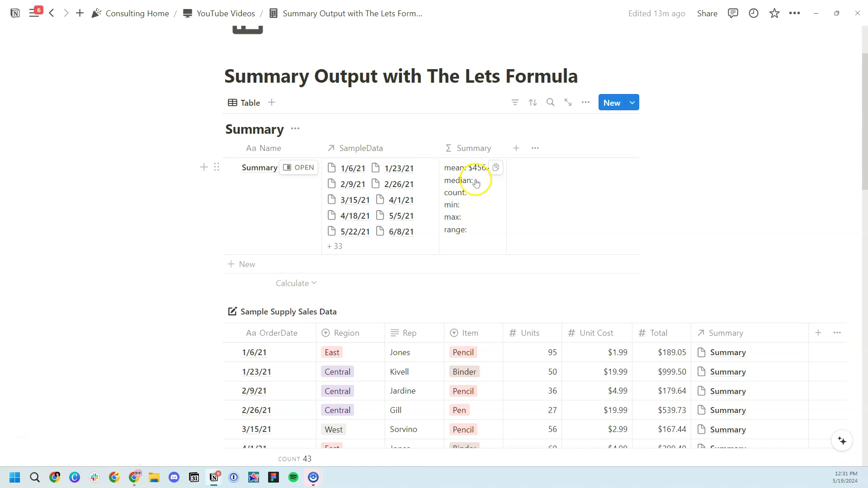
Reopen the Summary entry's formula, whose preview shows mean: $456.46 with other statistics blank
left_click(477, 182)
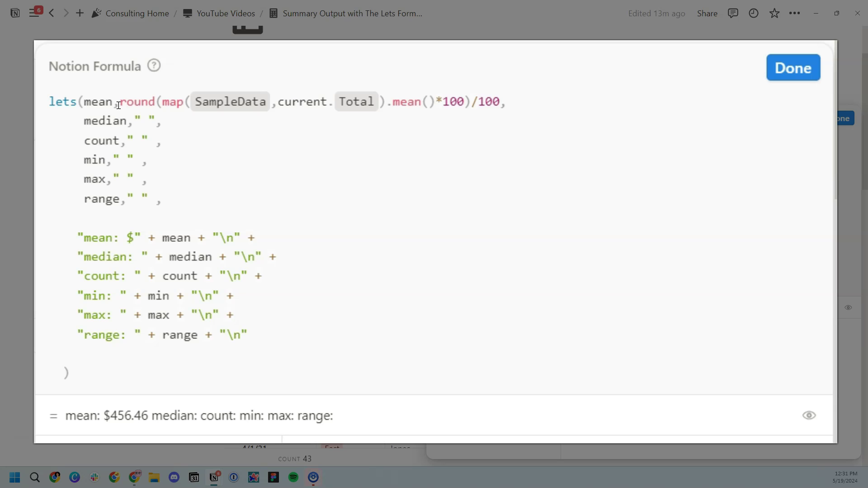
Copy the rounded mean expression into the median, count, min and max definition lines
left_click_drag(119, 103, 500, 102)
key("ctrl+c")
key("ctrl+v")
left_click_drag(156, 121, 140, 160)
key("ctrl+v")
key("ctrl+v")
left_click_drag(113, 180, 139, 180)
key("ctrl+v")
left_click(156, 199)
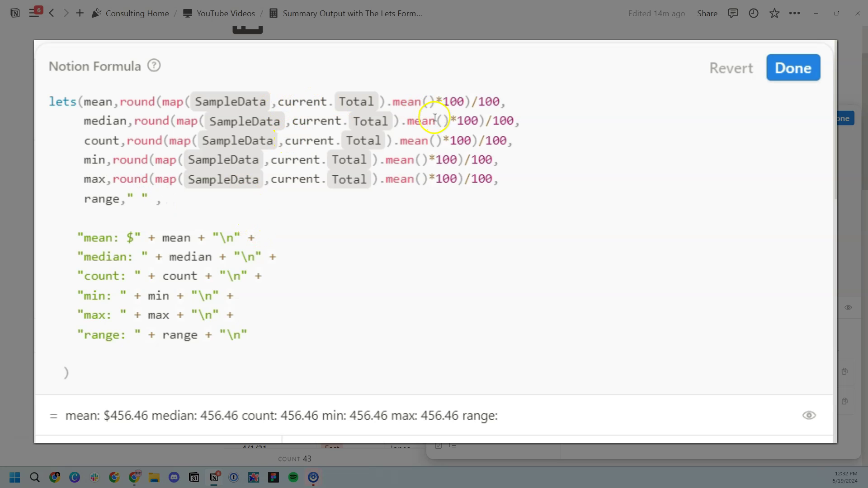
Change the copies to .median(), .length(), .min() and .max(), giving 299.4, 43, 9.03 and 1879.06
left_click_drag(433, 119, 407, 120)
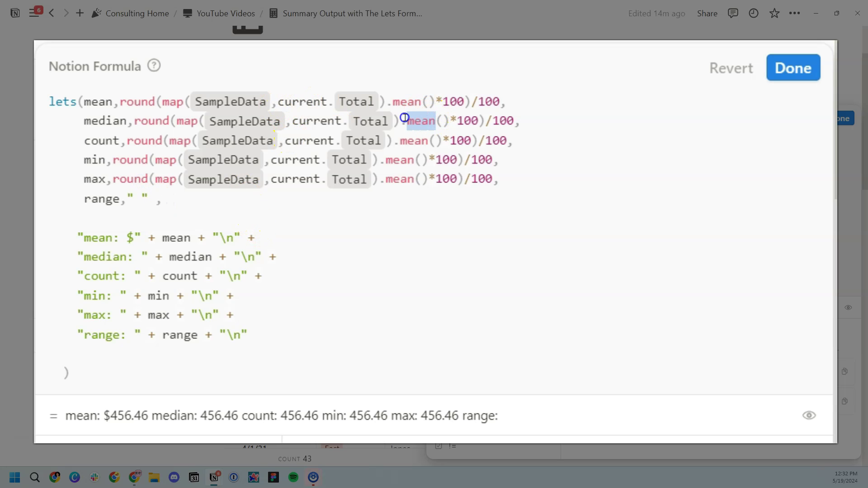
type("median")
left_click(428, 141)
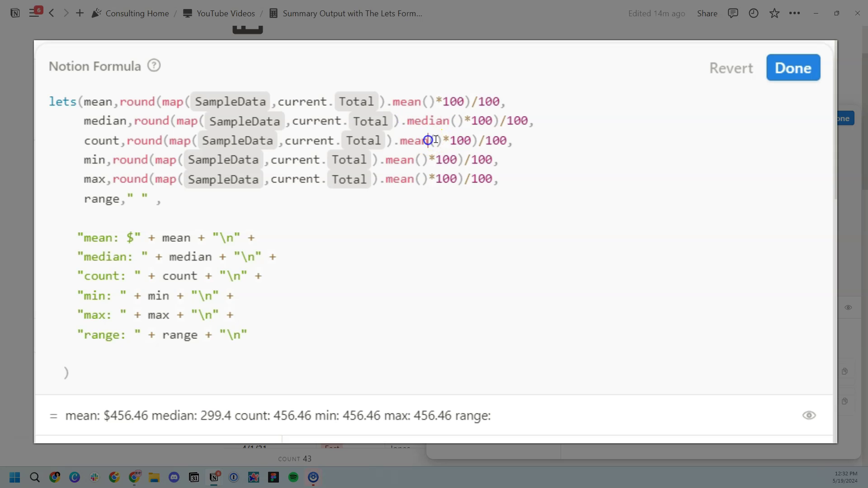
key("BackSpace")
key("BackSpace")
key("BackSpace")
key("BackSpace")
type("length")
left_click(416, 157)
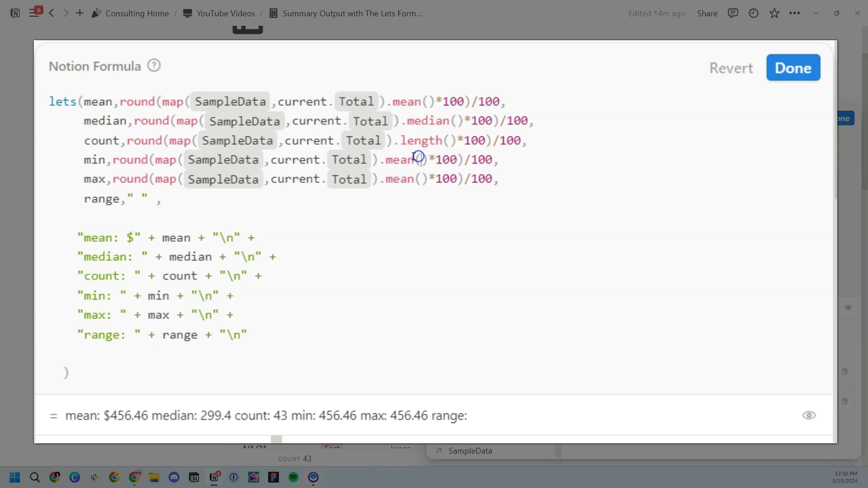
key("BackSpace")
key("BackSpace")
key("BackSpace")
type("in")
key("BackSpace")
key("BackSpace")
key("BackSpace")
type("ax")
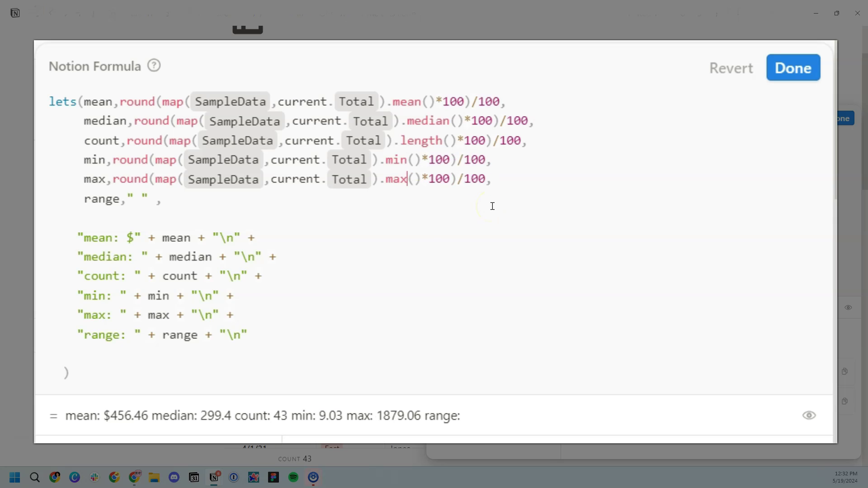
left_click(547, 179)
key("Return")
left_click_drag(508, 168, 85, 97)
left_click_drag(496, 95, 133, 97)
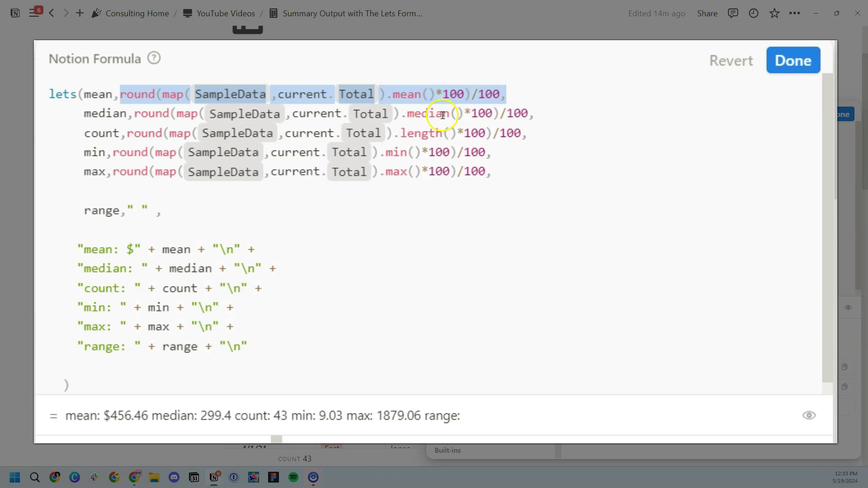
Define range as the max expression minus the min expression (1870.03) and save the formula
left_click(146, 210)
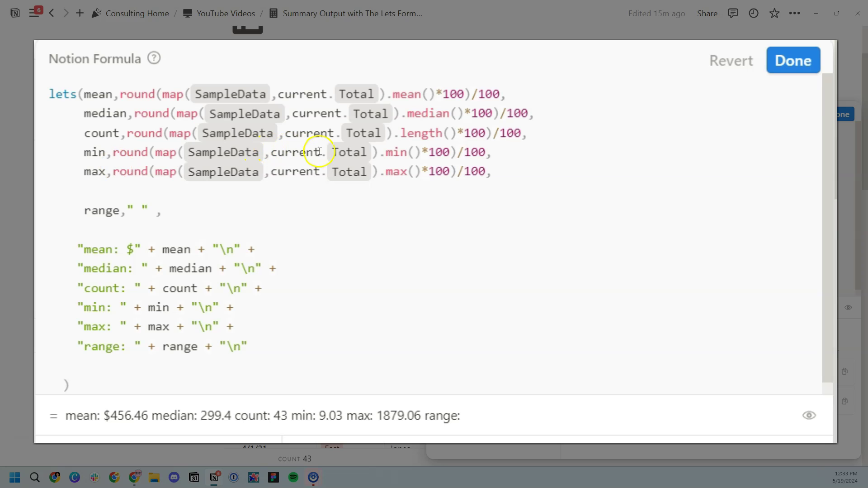
left_click_drag(482, 172, 130, 172)
key("ctrl+c")
double_click(138, 210)
key("ctrl+v")
type("-")
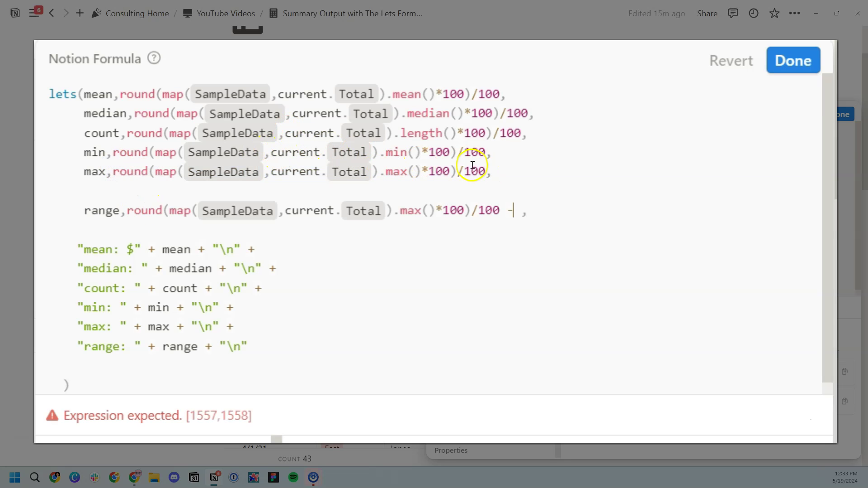
left_click_drag(486, 153, 113, 153)
key("ctrl+c")
left_click(520, 211)
key("ctrl+v")
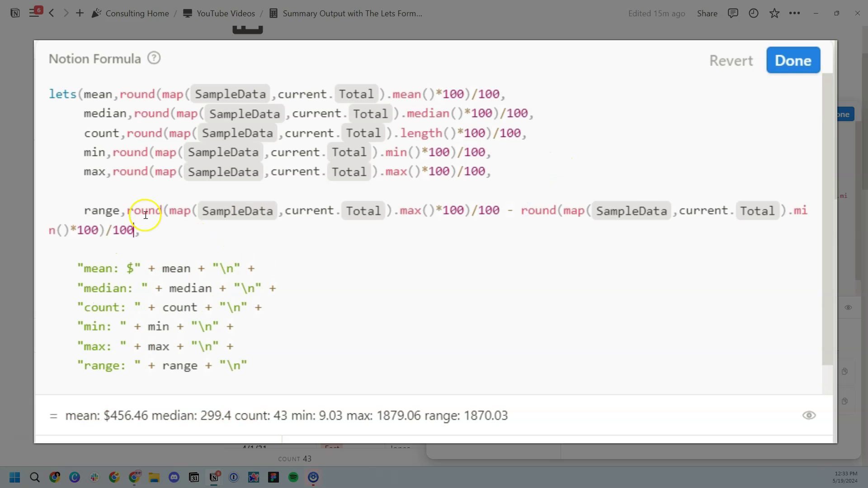
key("Escape")
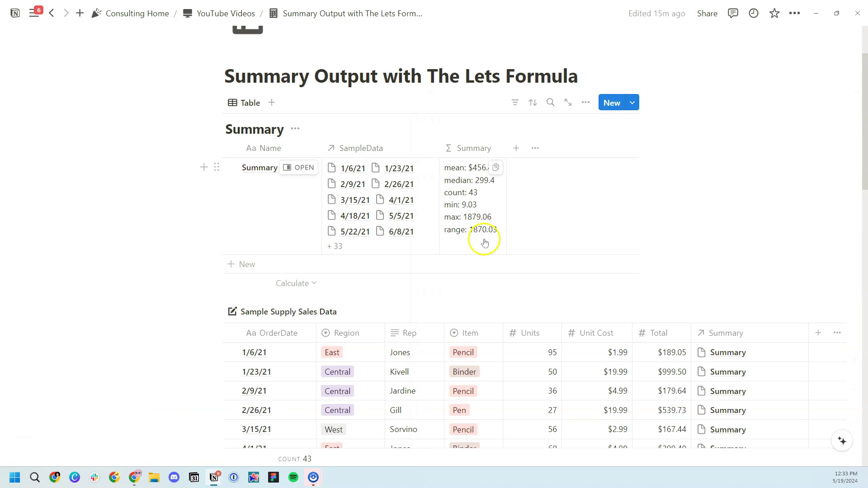
Add a $ to the remaining labels so the cell reads median: $299.4 through range: $1870.03
left_click(486, 203)
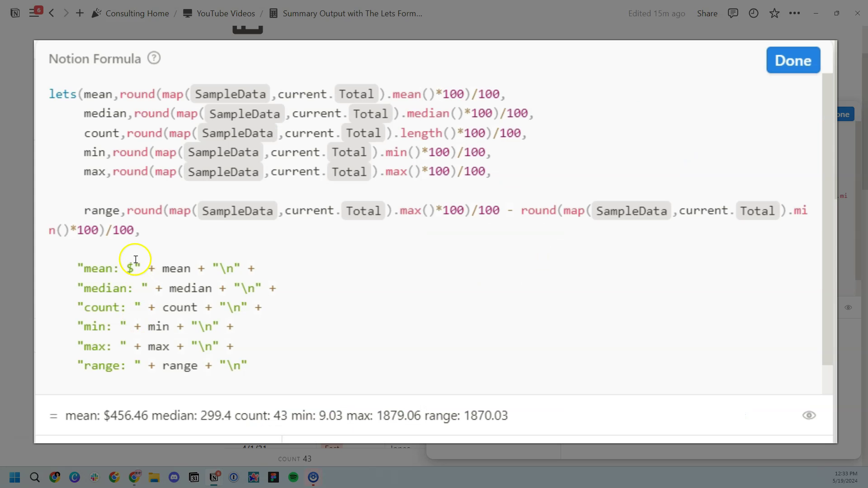
left_click_drag(472, 210, 478, 219)
left_click(135, 266)
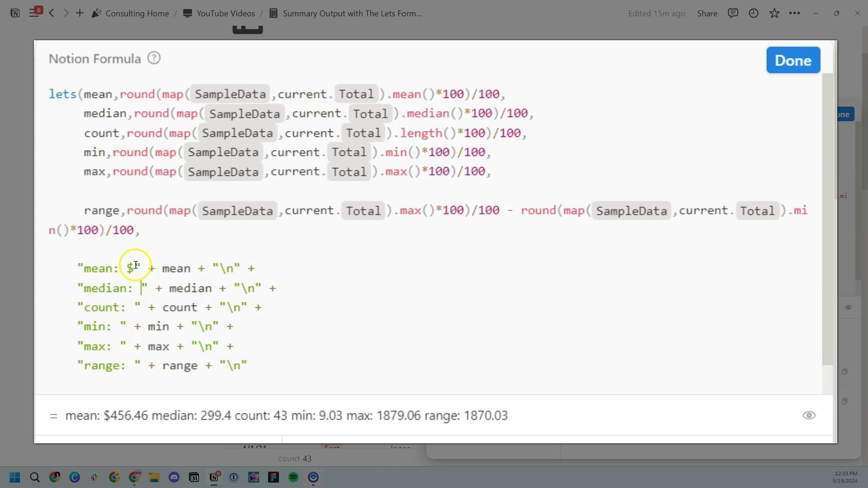
left_click(142, 288)
type("$")
left_click(135, 307)
type("$")
key("Escape")
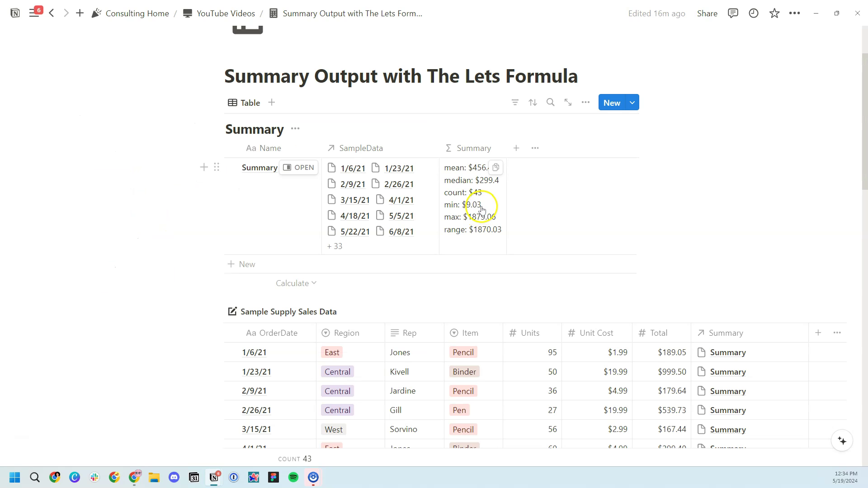
left_click(482, 209)
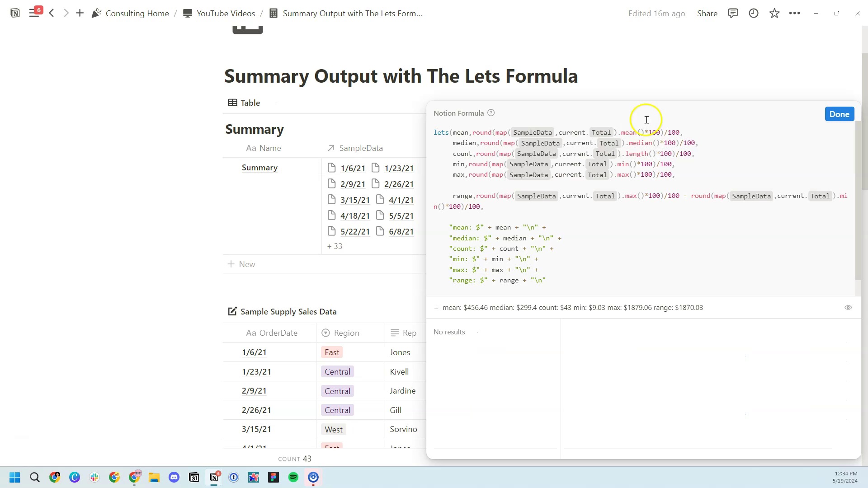
left_click(840, 115)
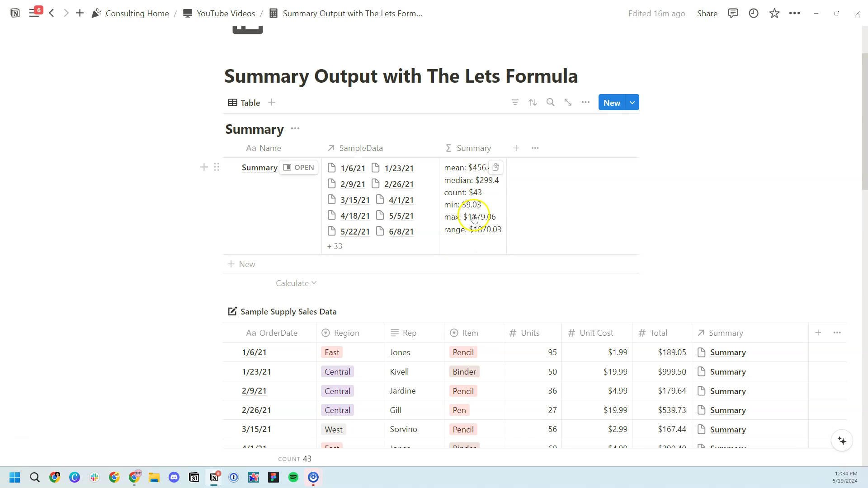
scroll(497, 205, "down", 4)
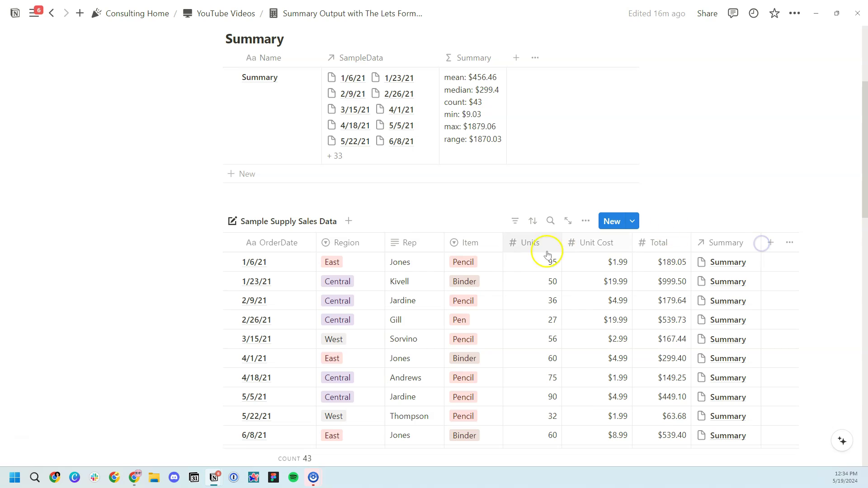
scroll(508, 258, "up", 3)
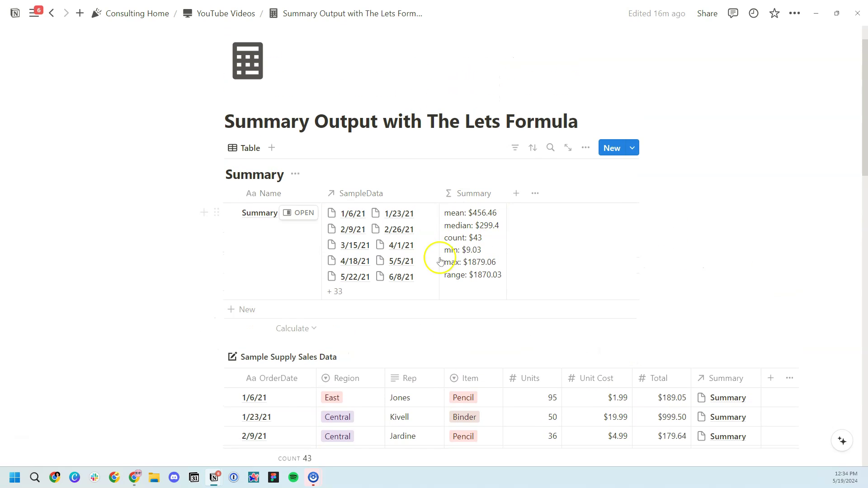
scroll(460, 373, "up", 1)
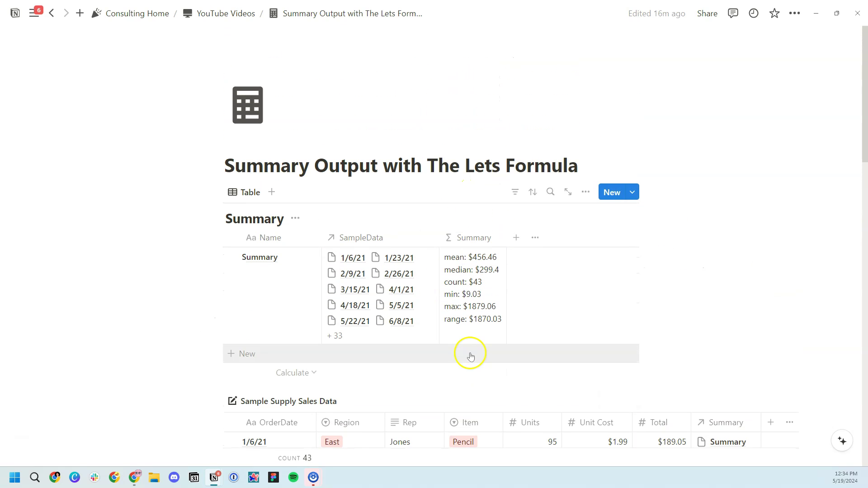
scroll(631, 107, "down", 1)
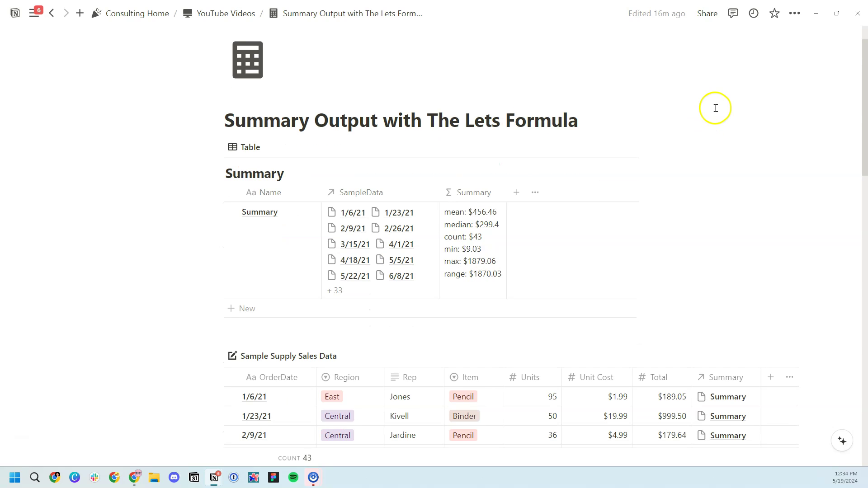